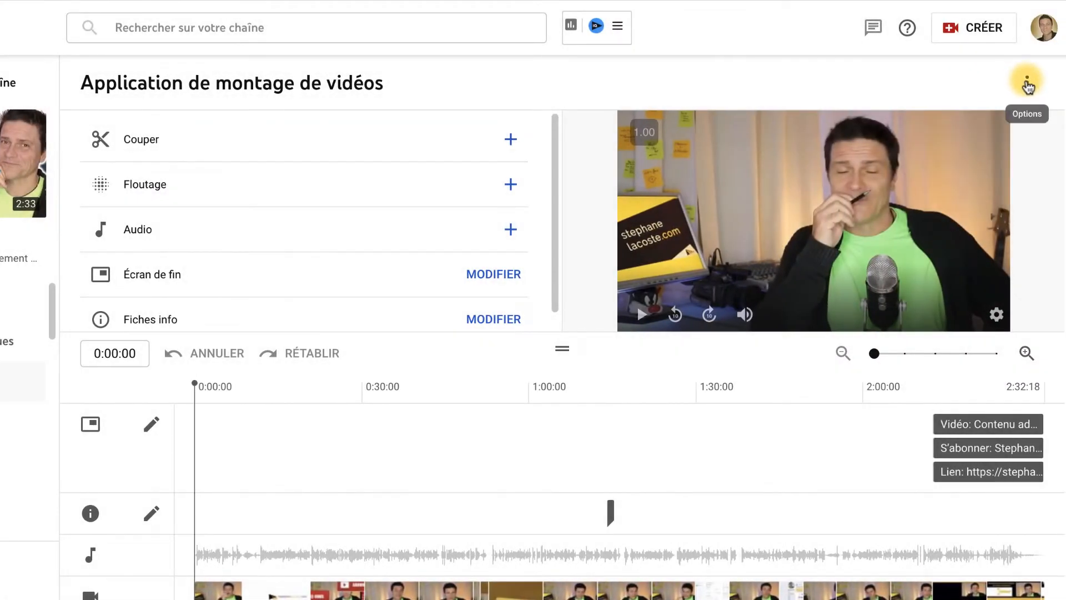
# Check the video editor's extra options and the preview player's playback speed choices
pyautogui.click(1028, 87)
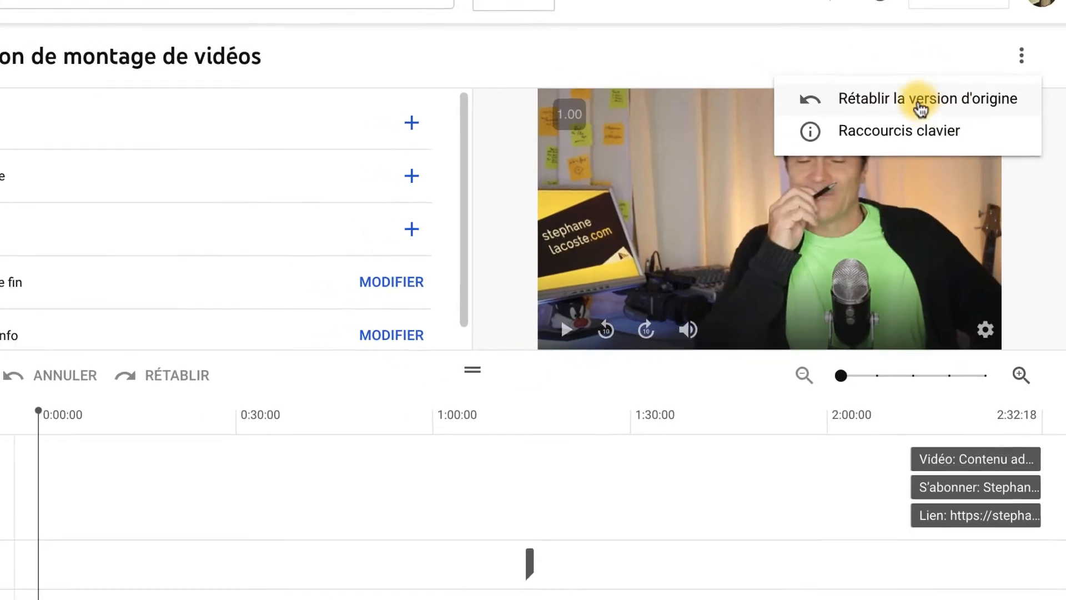
pyautogui.click(871, 51)
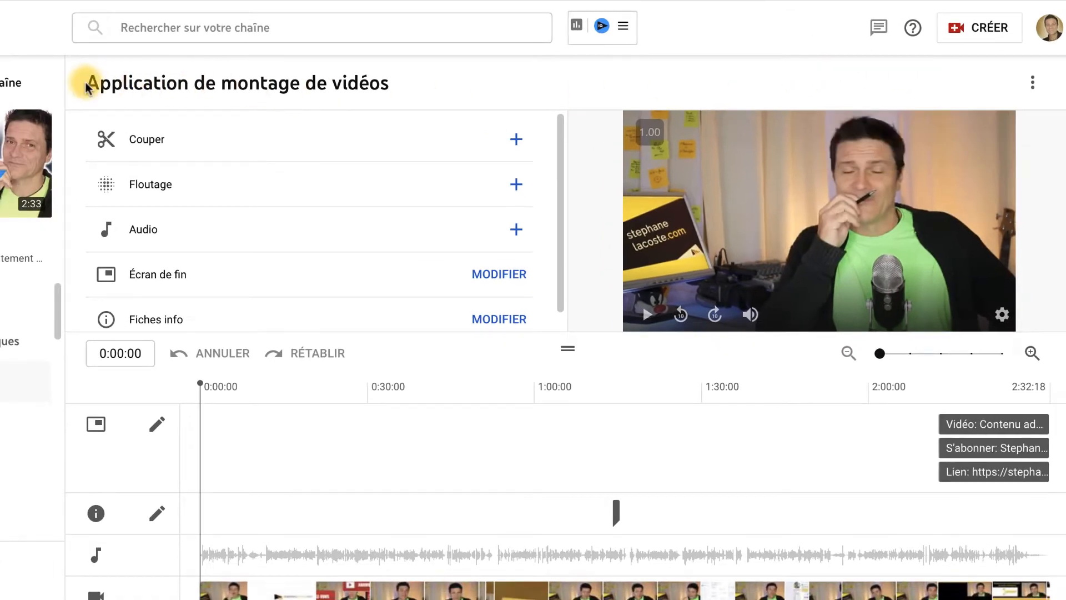
pyautogui.moveTo(83, 83); pyautogui.dragTo(410, 90)
pyautogui.click(464, 78)
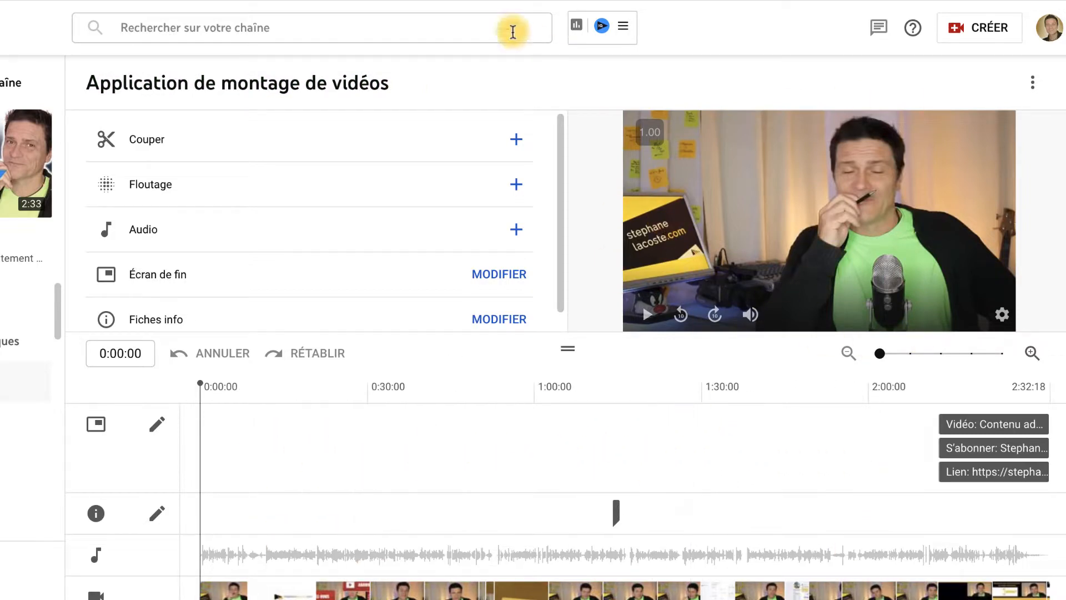
pyautogui.moveTo(83, 89); pyautogui.dragTo(383, 93)
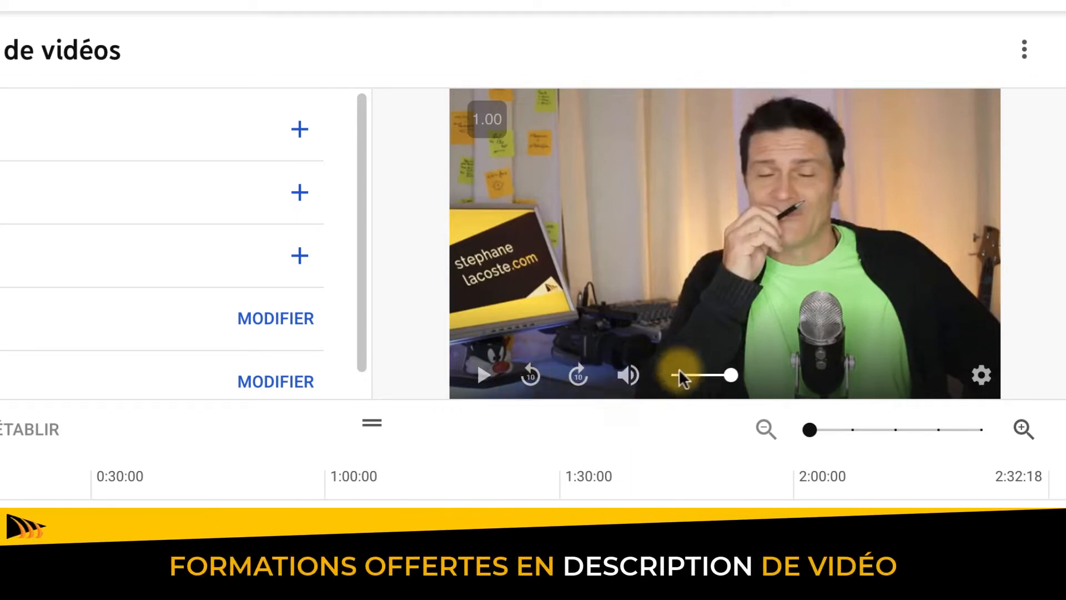
pyautogui.click(983, 376)
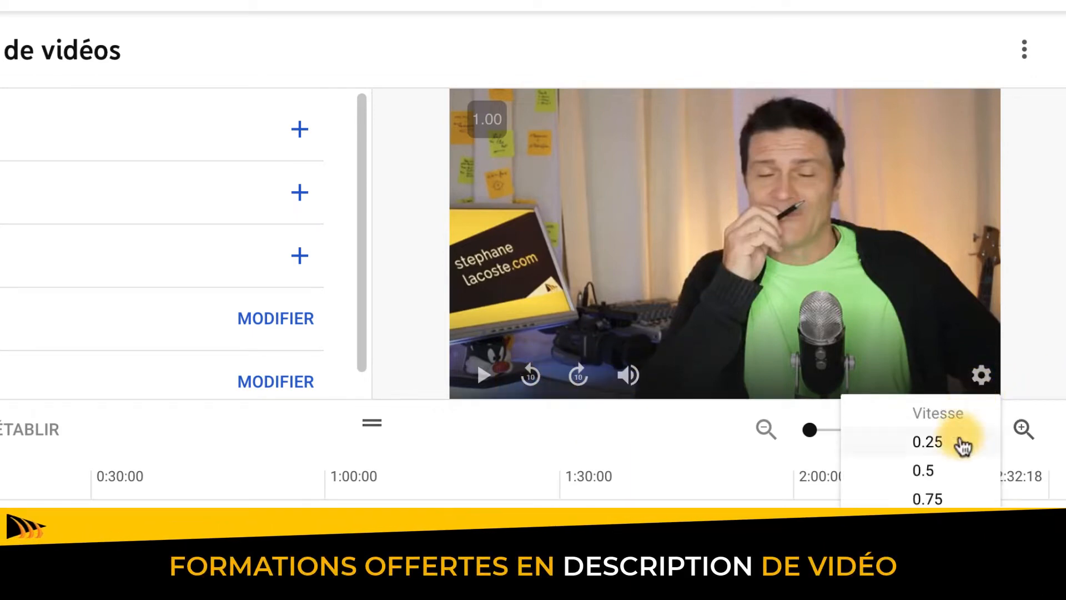
pyautogui.click(1028, 258)
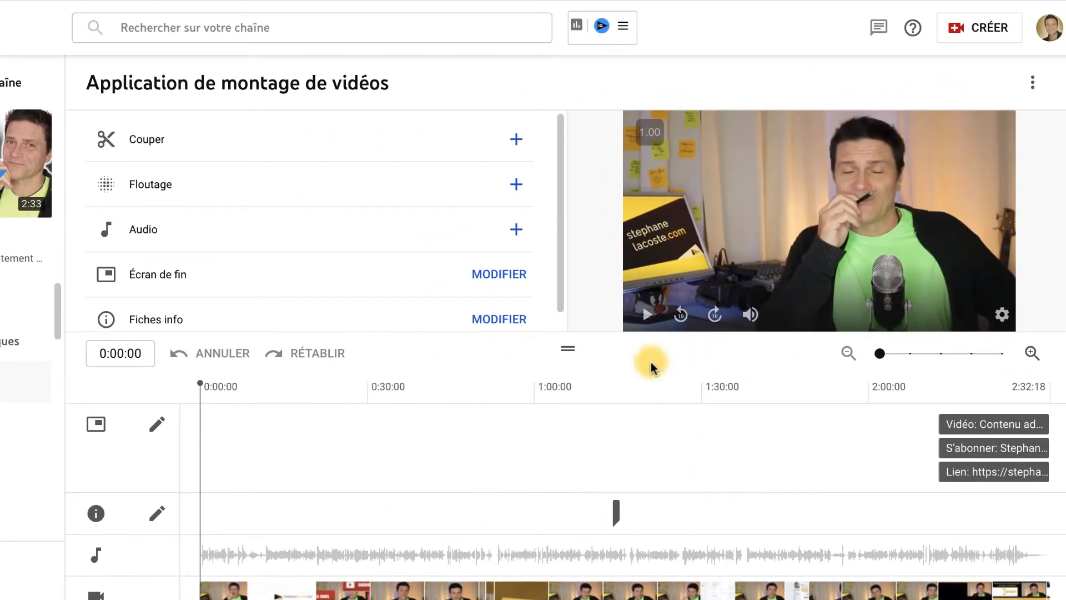
# Inspect the timeline at several increasing zoom levels and return to the full-length view
pyautogui.click(907, 354)
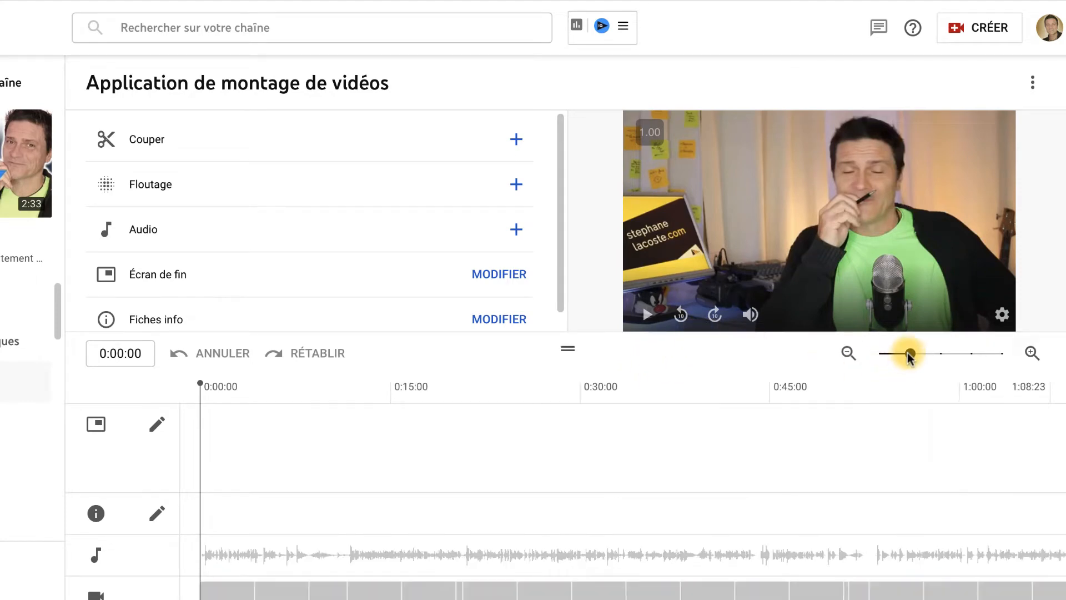
pyautogui.click(940, 355)
pyautogui.click(969, 355)
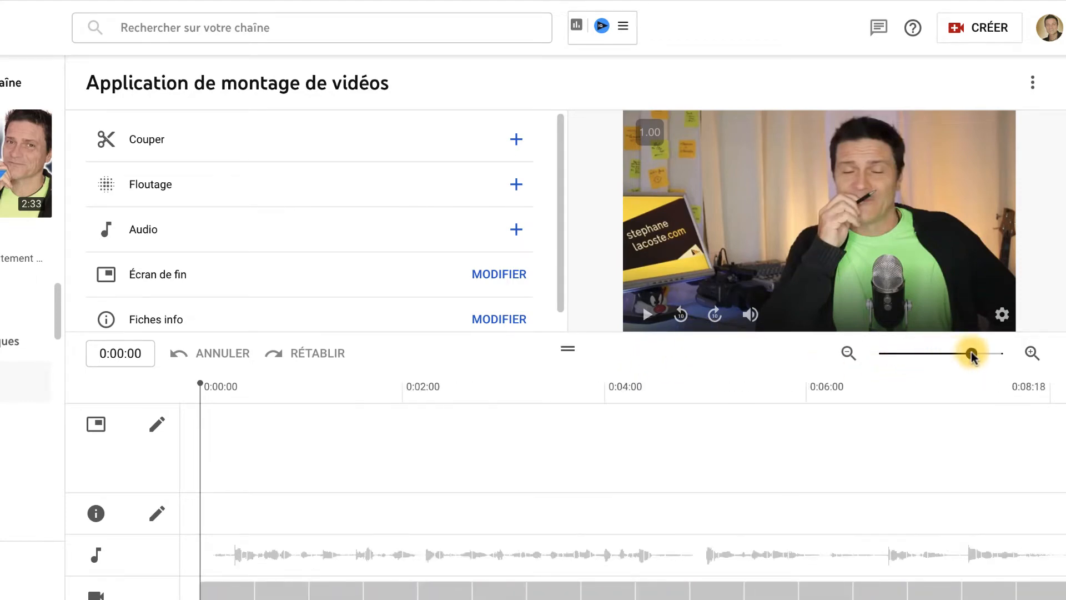
pyautogui.click(882, 355)
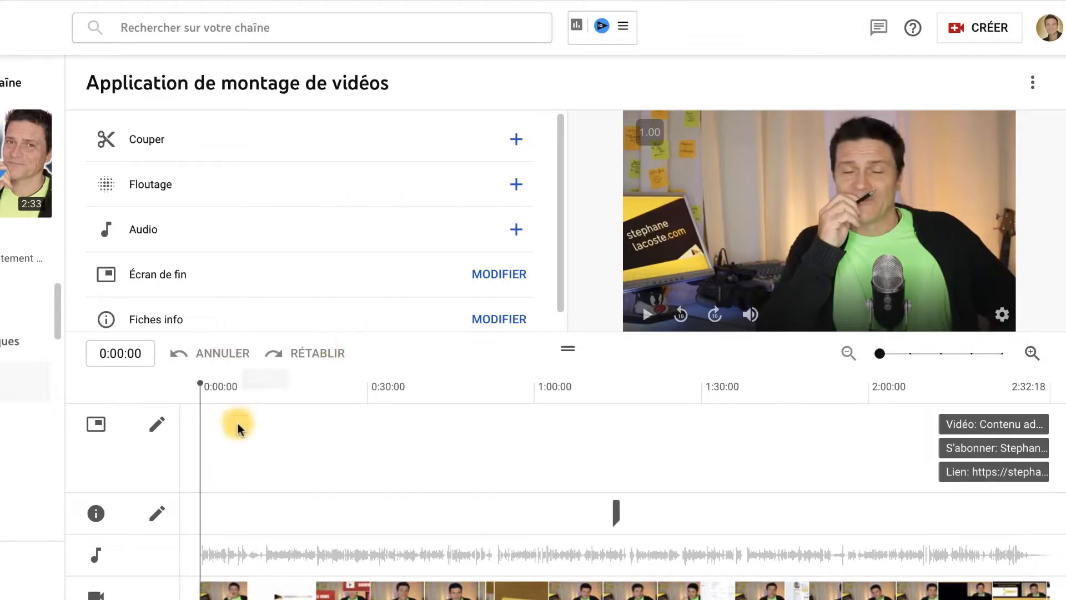
pyautogui.scroll(-1, 143, 444)
pyautogui.scroll(1, 142, 447)
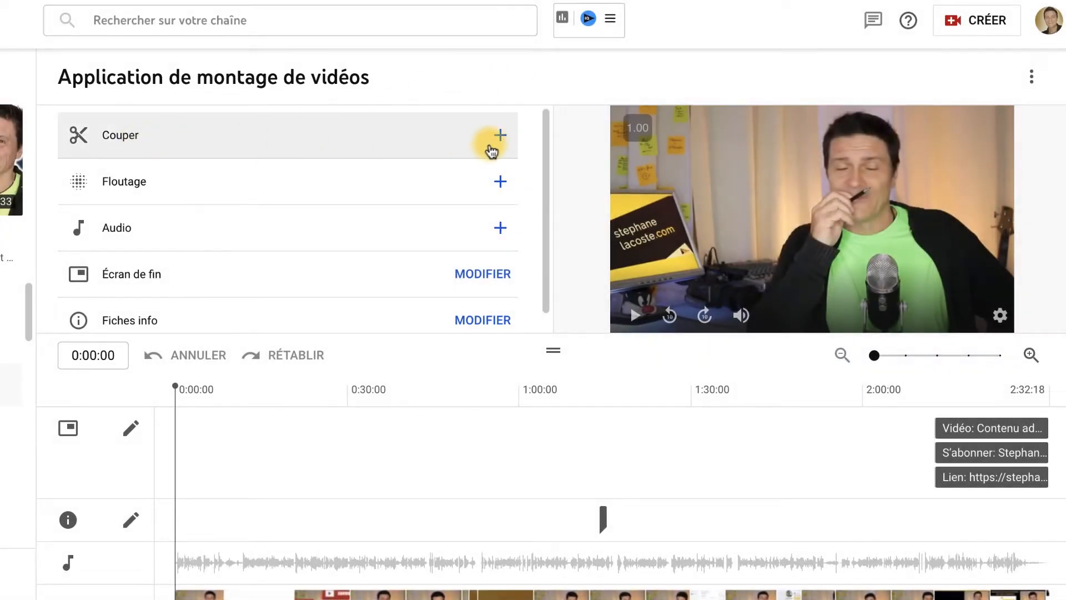
# Trim off the video's opening up to about 0:11:26 with a frame-accurate cut, and clear all cuts
pyautogui.click(499, 136)
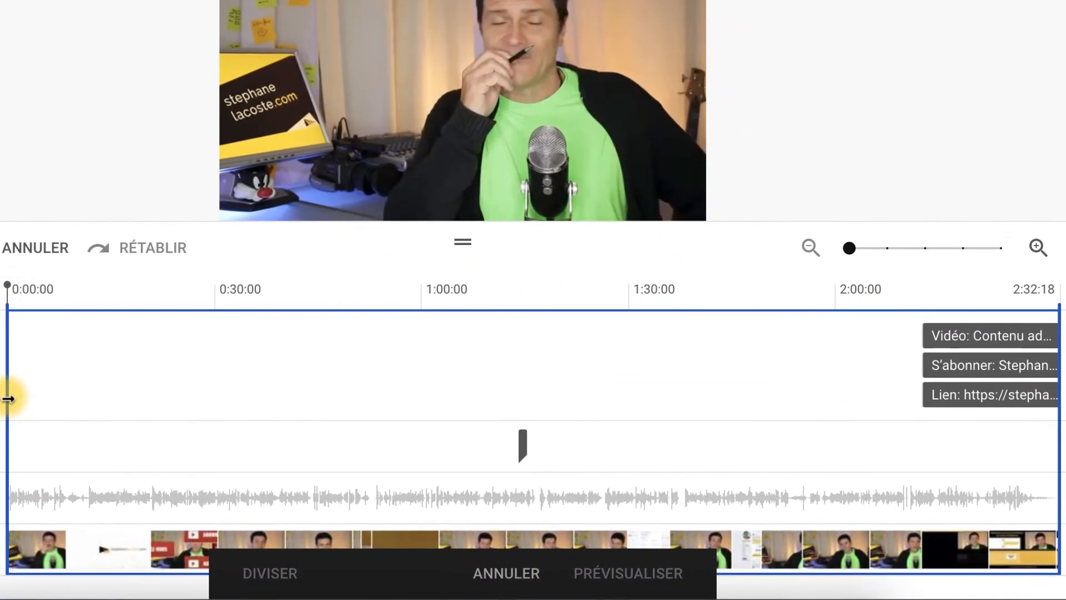
pyautogui.moveTo(13, 398); pyautogui.dragTo(83, 397)
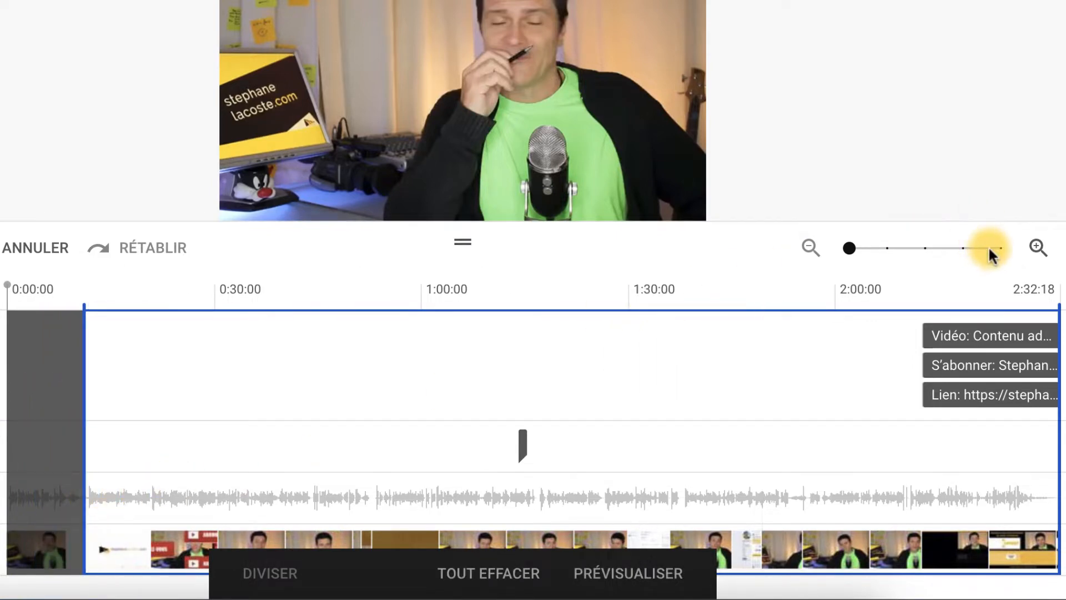
pyautogui.click(924, 249)
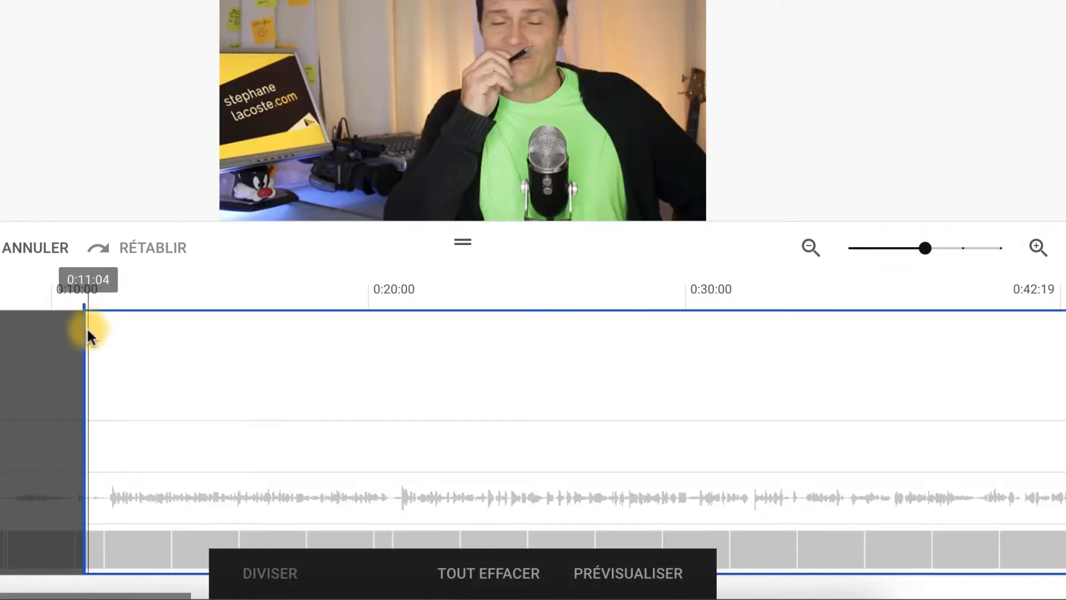
pyautogui.moveTo(93, 335); pyautogui.dragTo(108, 338)
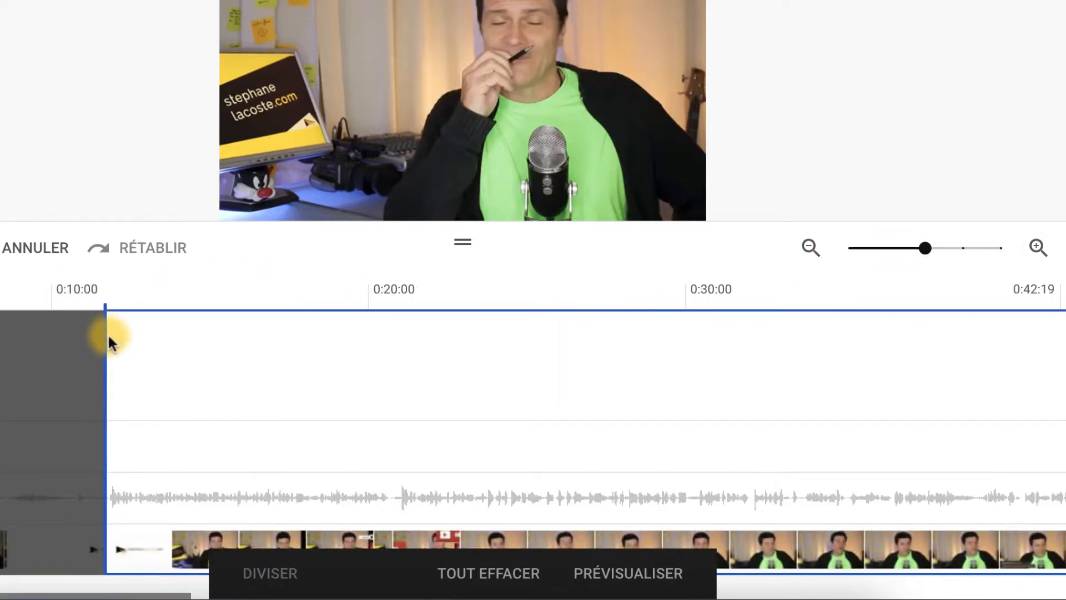
pyautogui.click(997, 249)
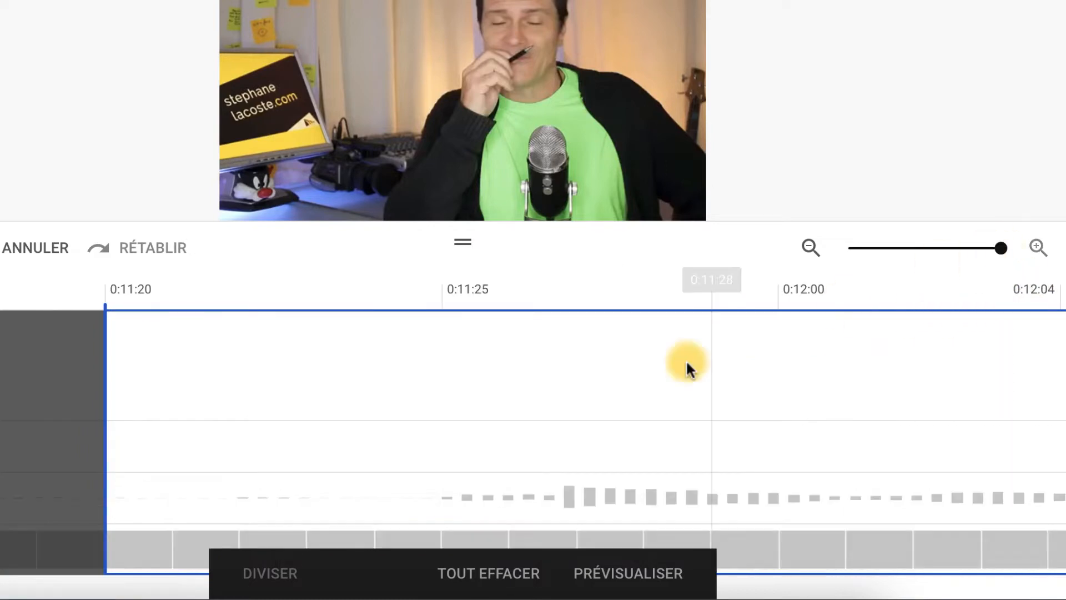
pyautogui.moveTo(106, 426); pyautogui.dragTo(552, 396)
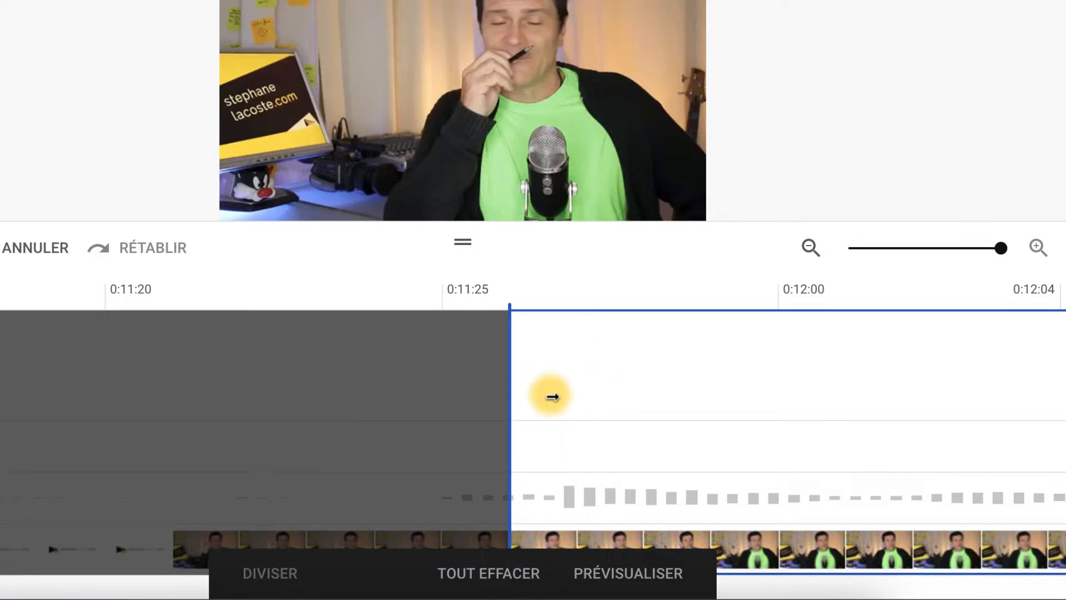
pyautogui.click(850, 247)
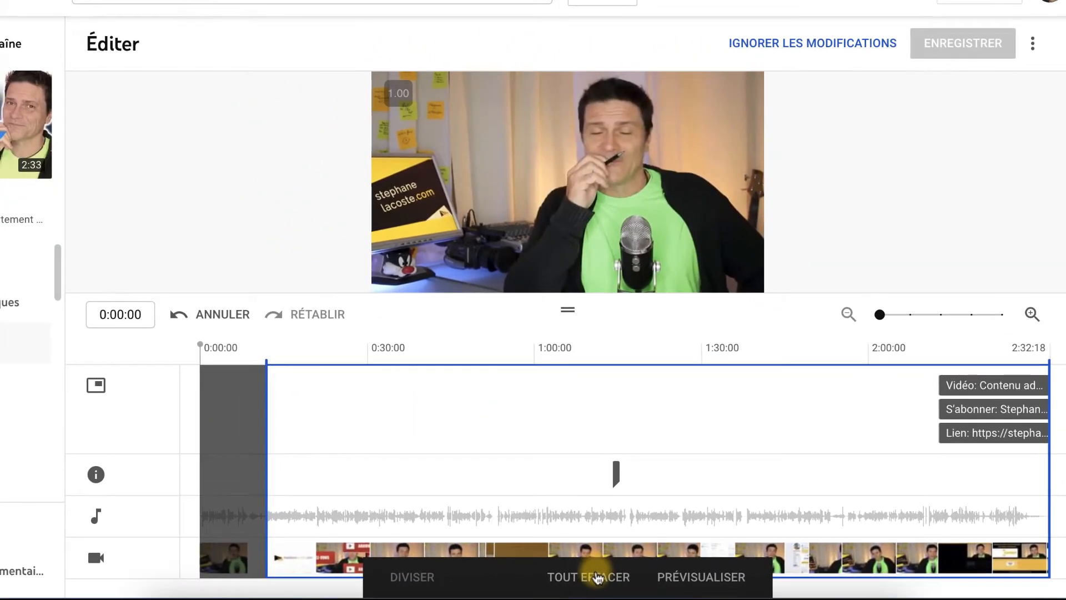
pyautogui.click(597, 578)
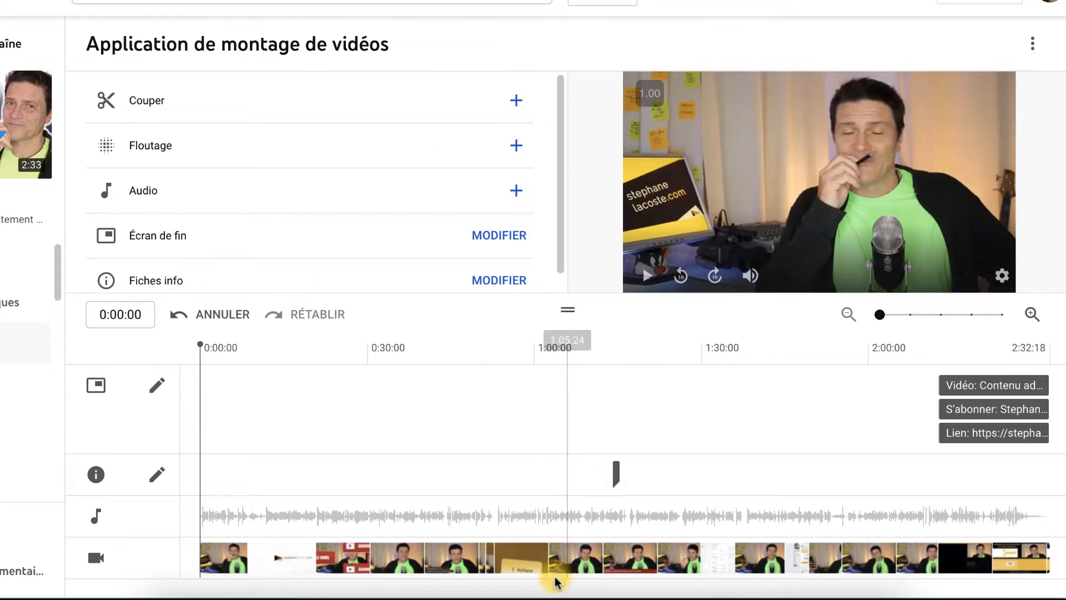
# Preview the video with about its first 12 and last 9 seconds trimmed off, and discard the changes
pyautogui.click(516, 100)
pyautogui.moveTo(201, 441); pyautogui.dragTo(266, 444)
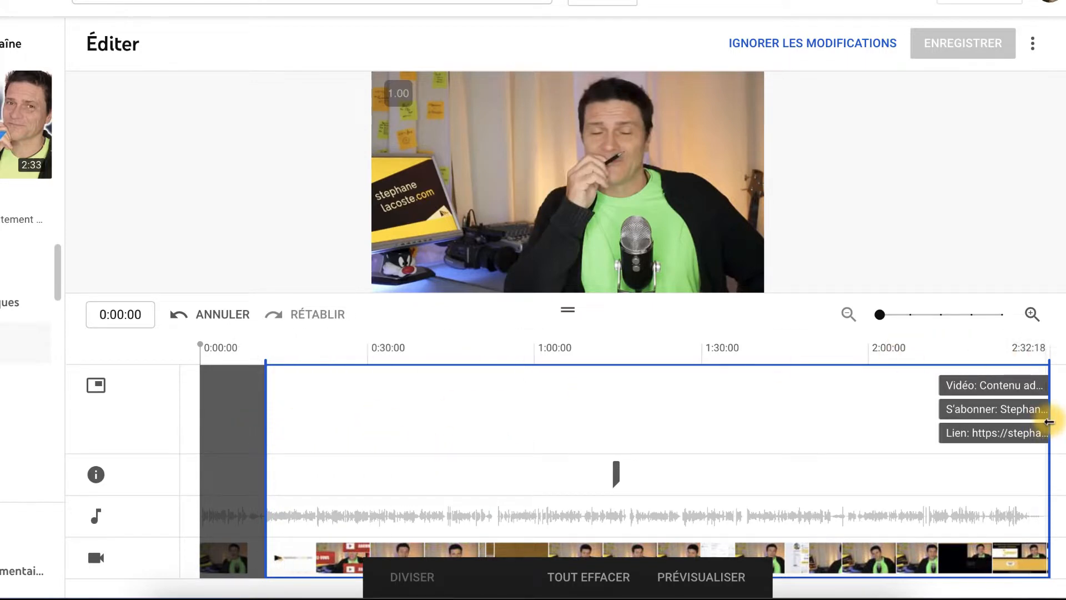
pyautogui.moveTo(1049, 422); pyautogui.dragTo(998, 422)
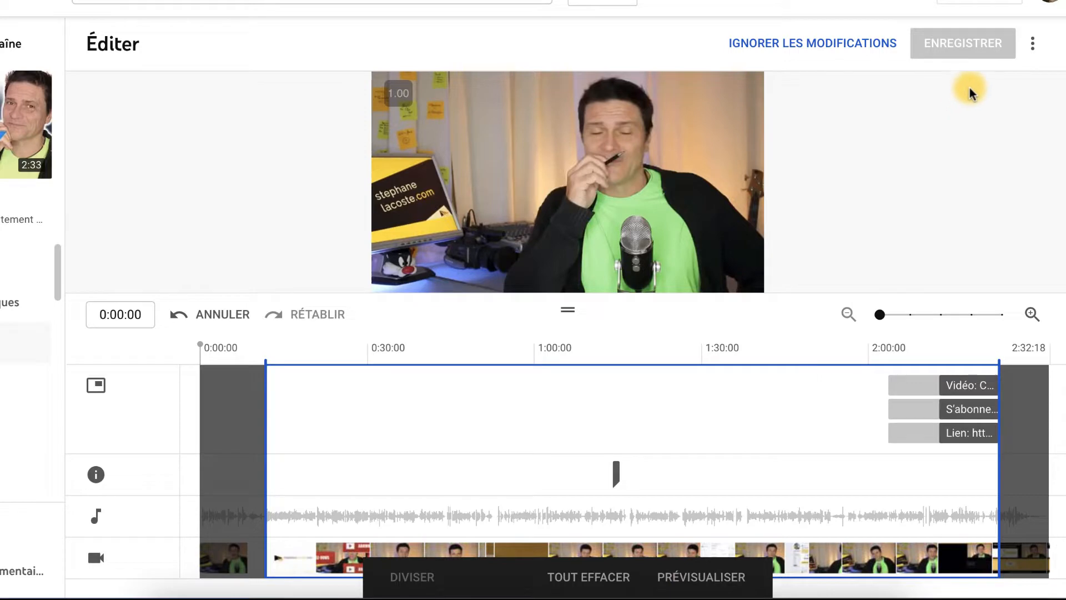
pyautogui.click(686, 580)
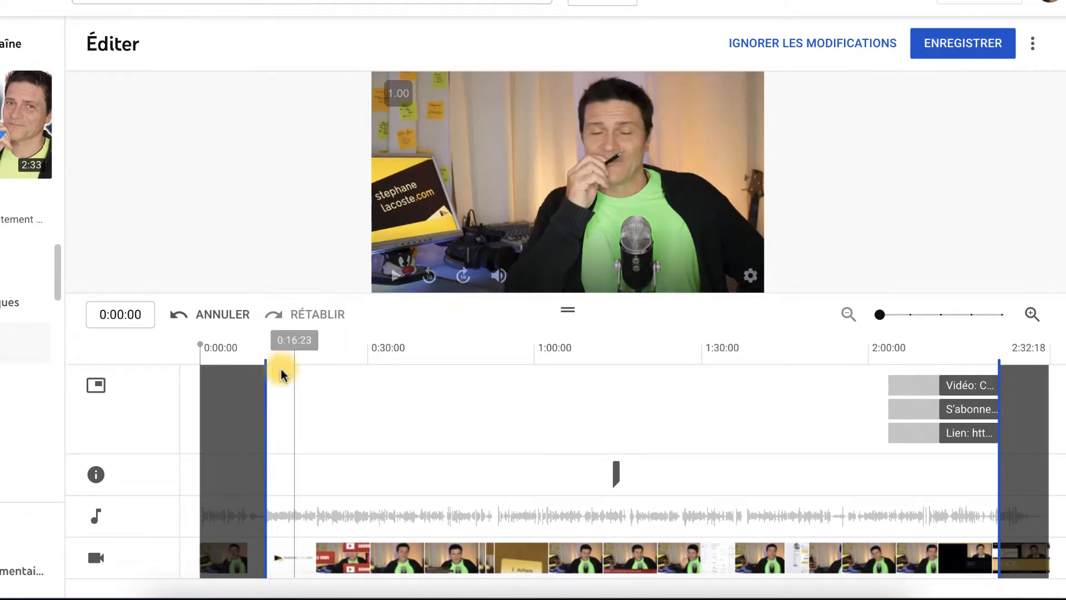
pyautogui.click(857, 50)
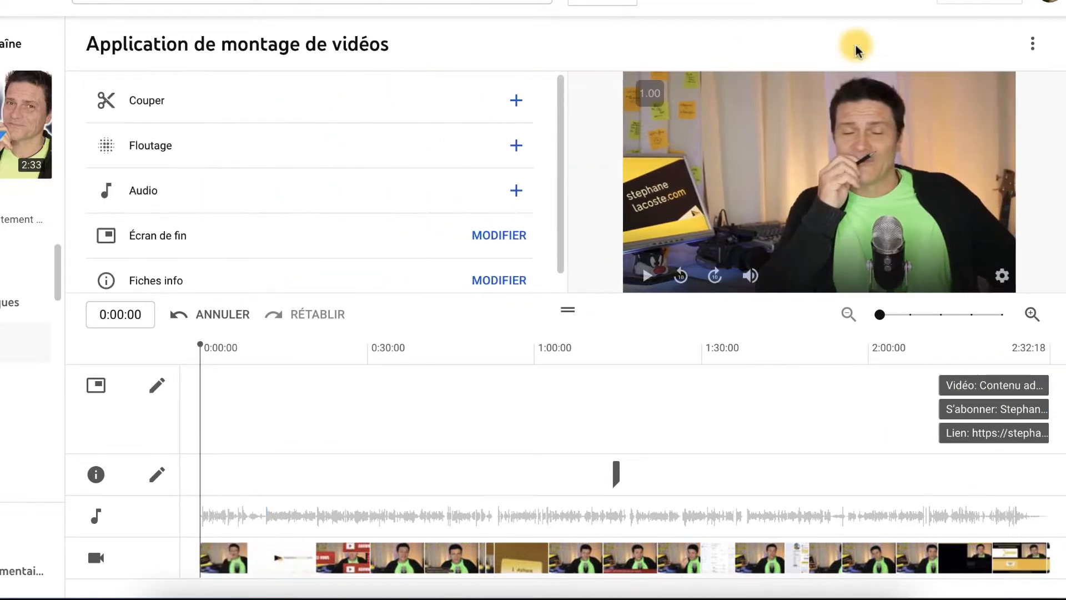
# Split the video at 1:08:01 and preview removing the passage from about 1:04 to 1:10
pyautogui.click(499, 102)
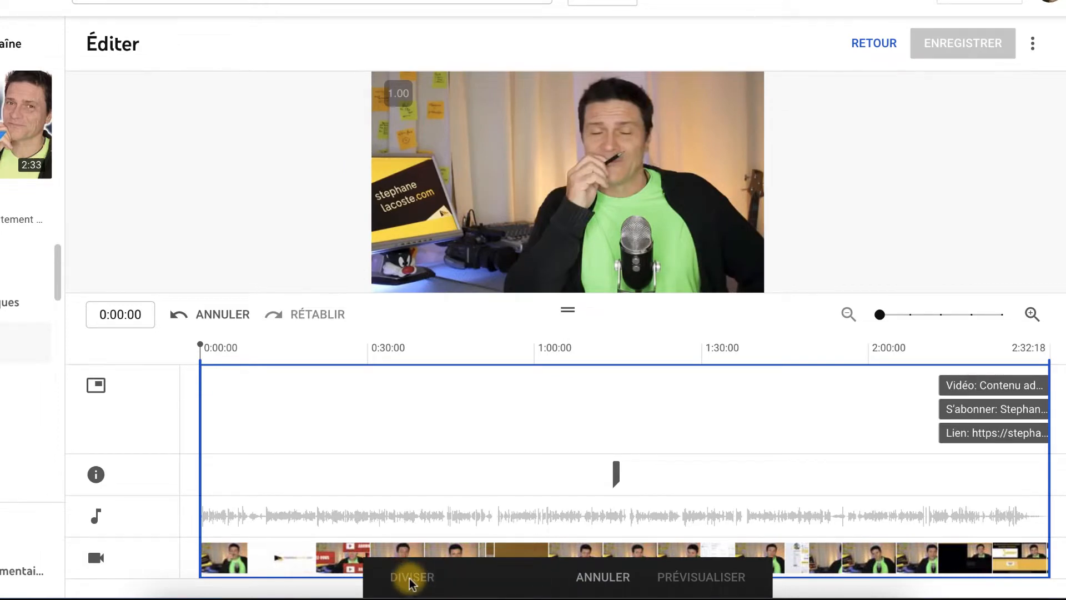
pyautogui.moveTo(201, 346); pyautogui.dragTo(575, 335)
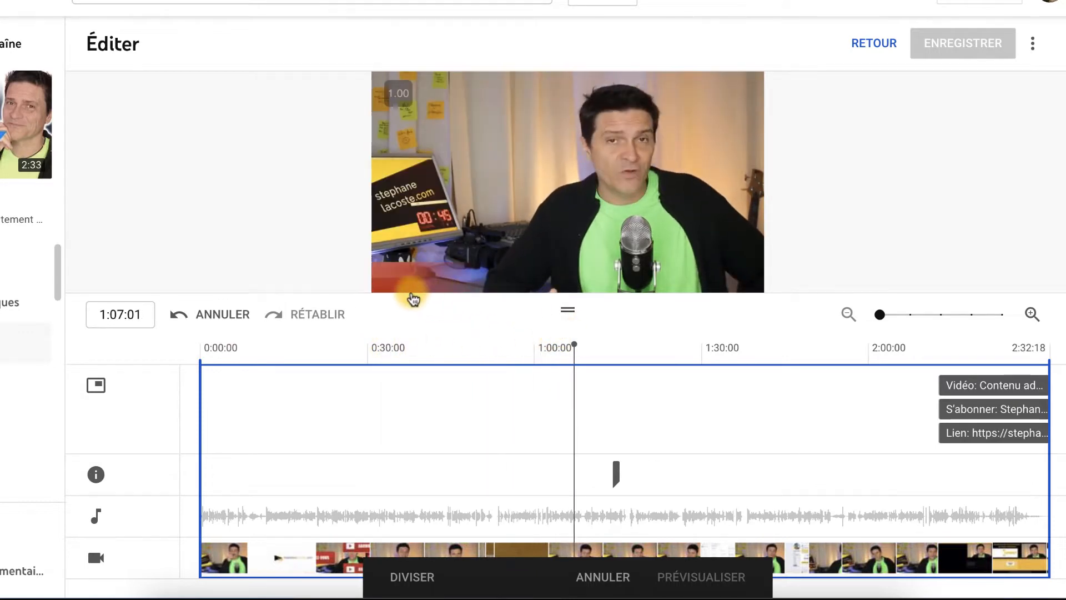
pyautogui.click(394, 276)
pyautogui.click(394, 276)
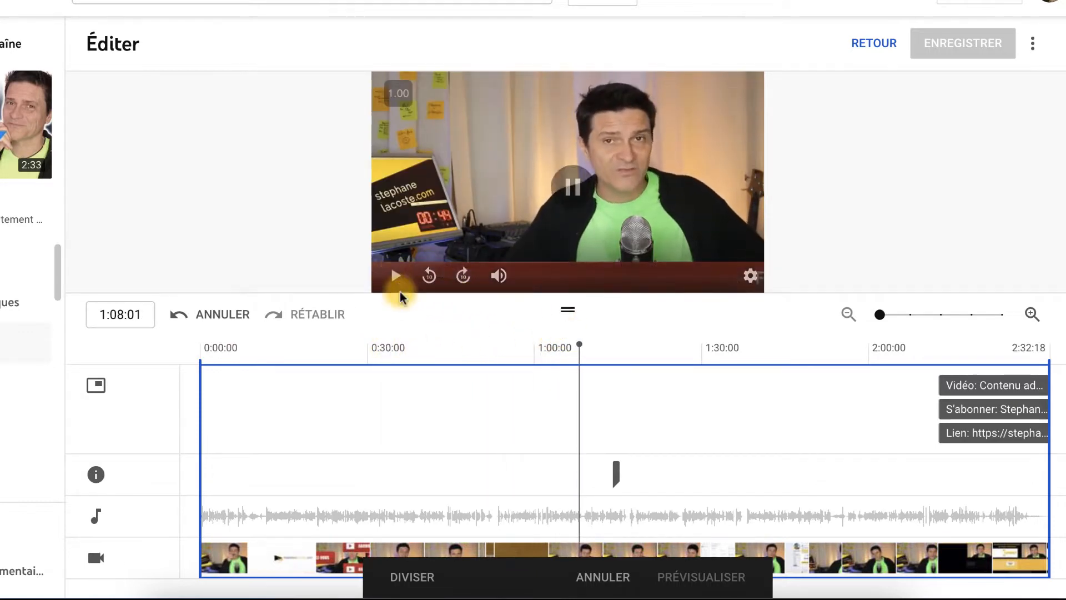
pyautogui.click(413, 577)
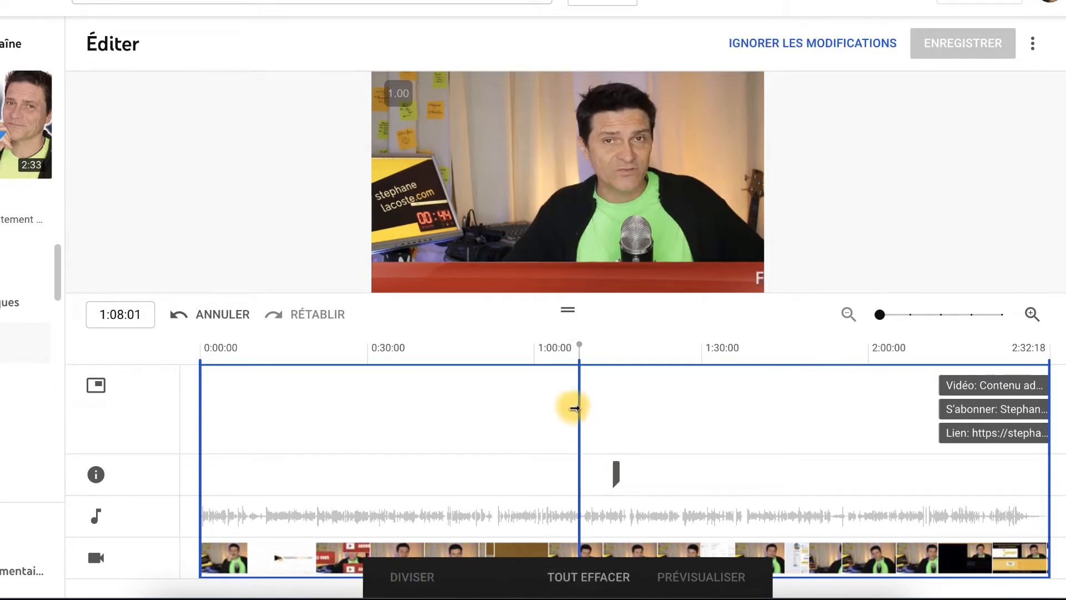
pyautogui.moveTo(575, 408)
pyautogui.mouseDown()
pyautogui.moveTo(551, 405)
pyautogui.moveTo(592, 400)
pyautogui.mouseUp()
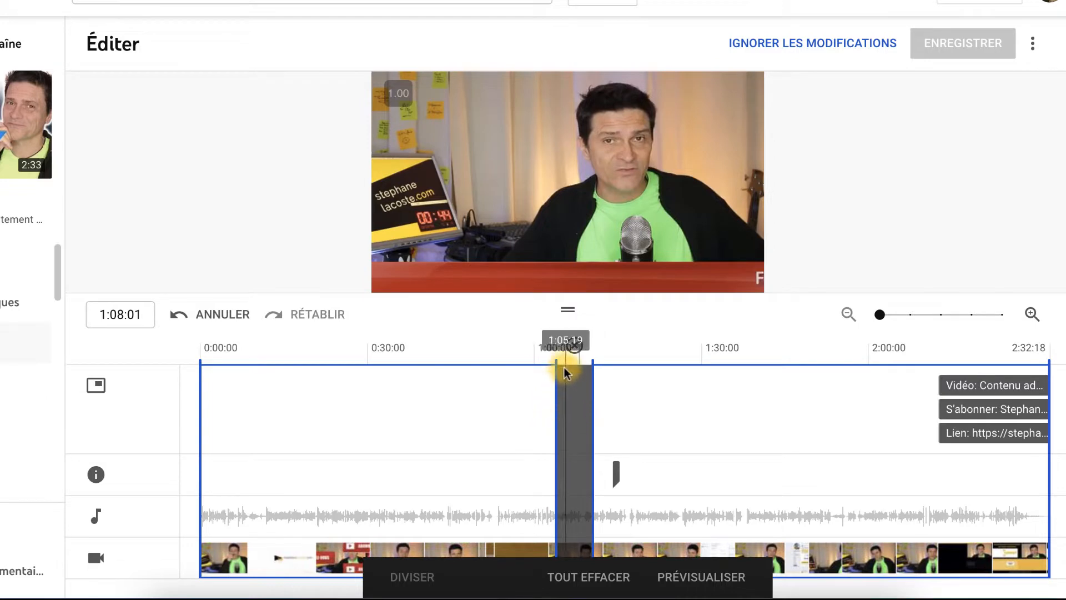
pyautogui.click(699, 575)
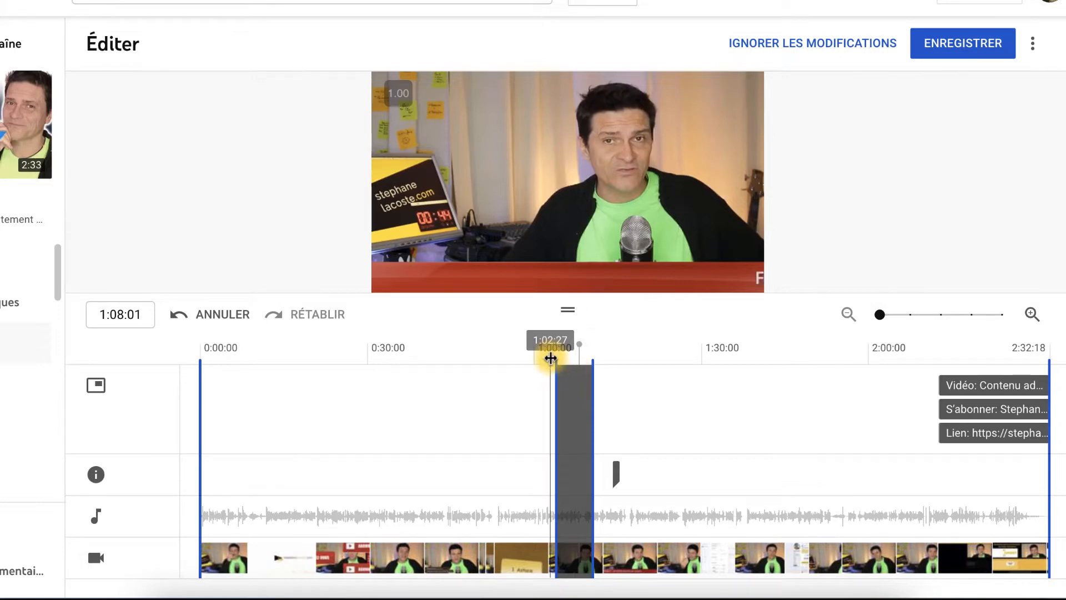
# Play the preview from 1:02:27 across the removed passage, and discard the changes
pyautogui.click(550, 355)
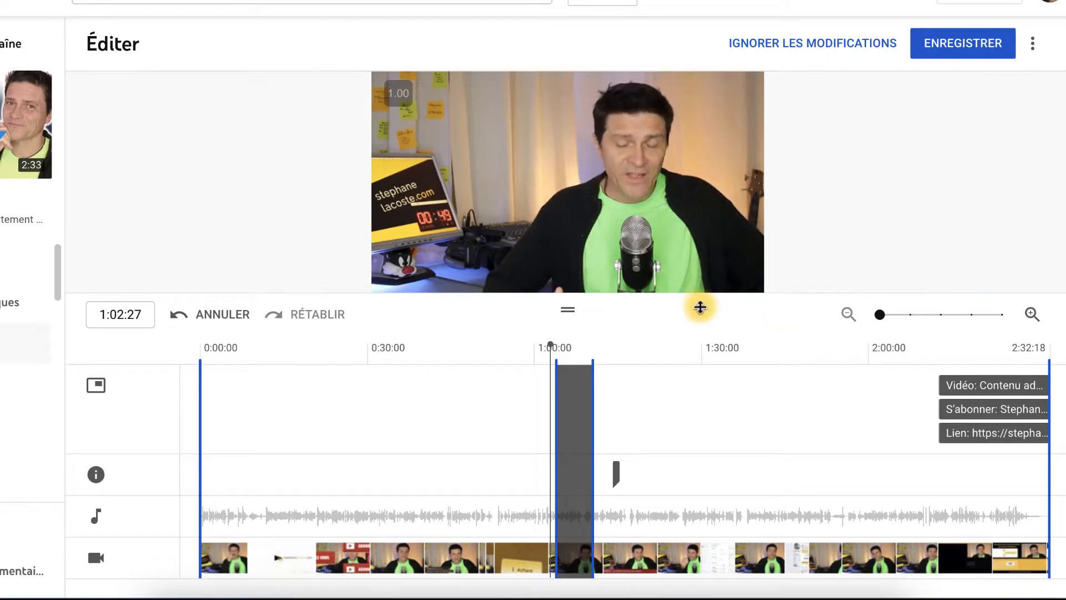
pyautogui.click(394, 276)
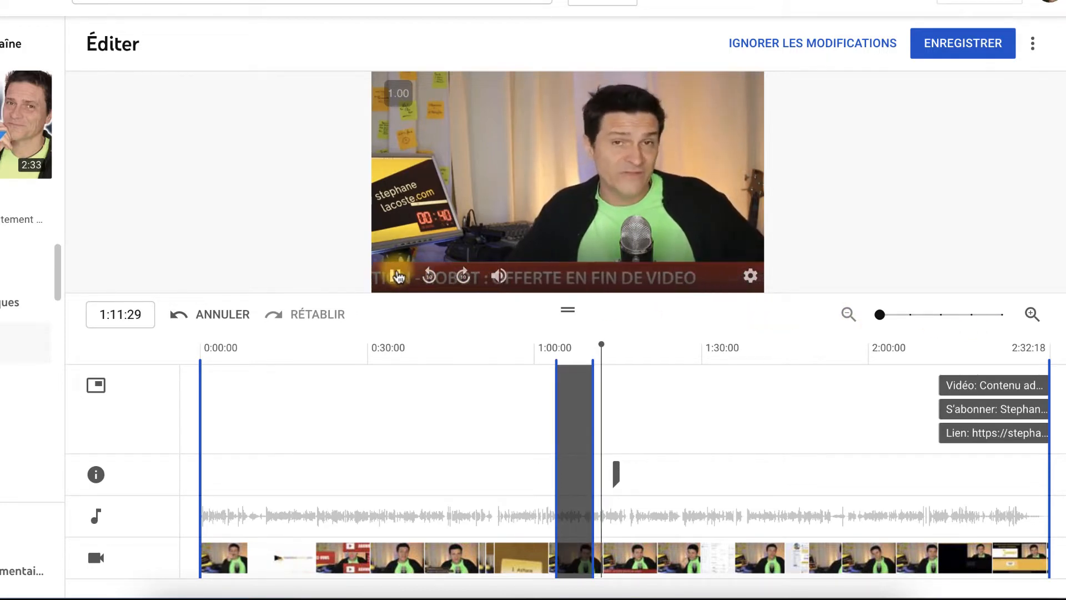
pyautogui.click(392, 275)
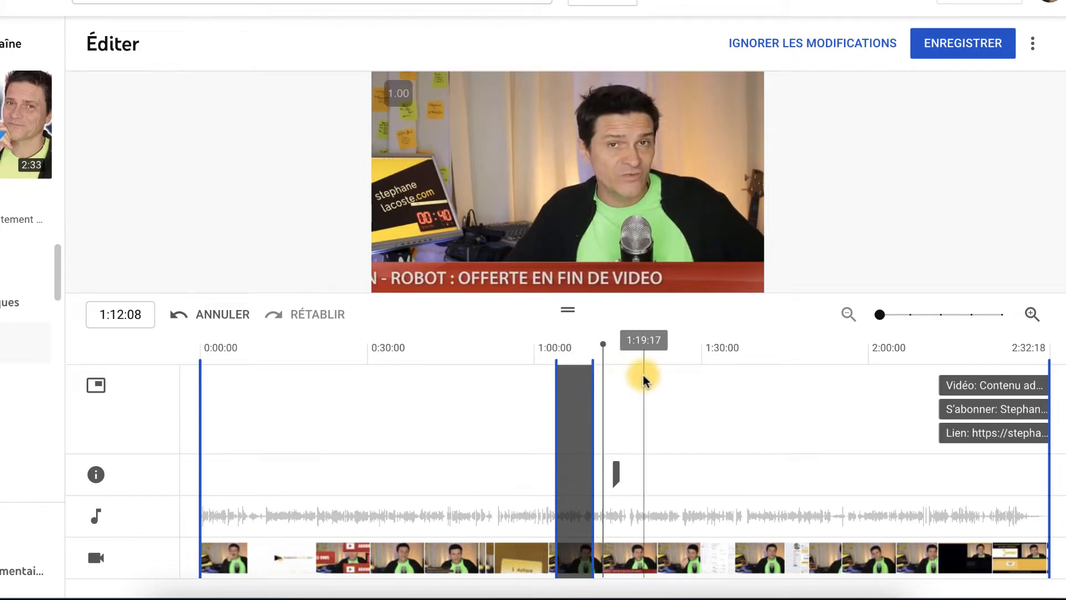
pyautogui.click(825, 45)
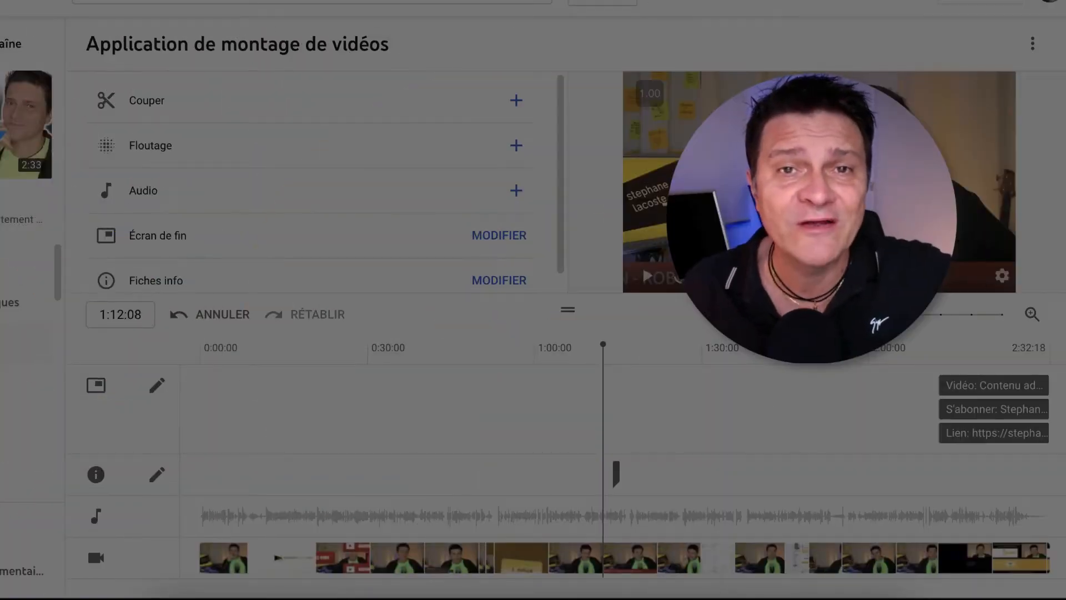
# Browse the free audio tracks available for the video and view the licence terms of "The Itch (Instrumental)"
pyautogui.click(515, 192)
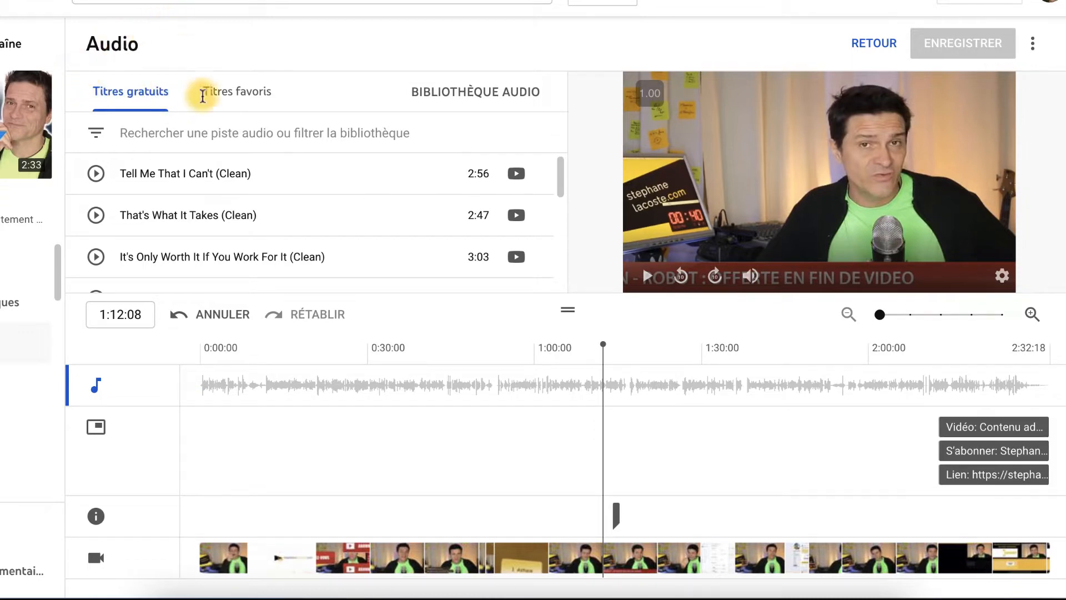
pyautogui.scroll(-8, 258, 177)
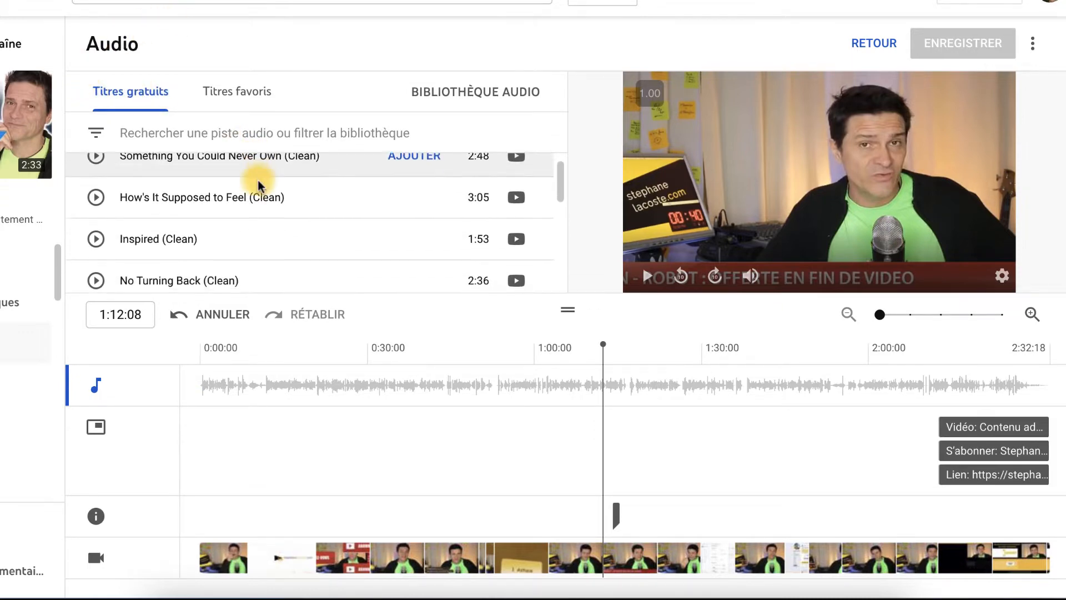
pyautogui.scroll(-7, 258, 179)
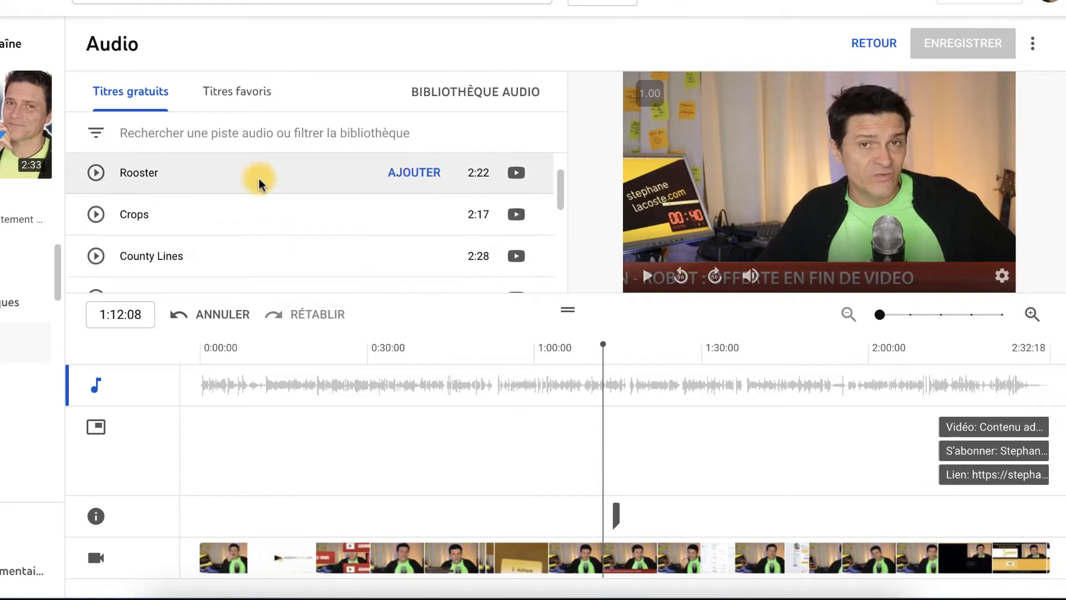
pyautogui.scroll(-1, 258, 179)
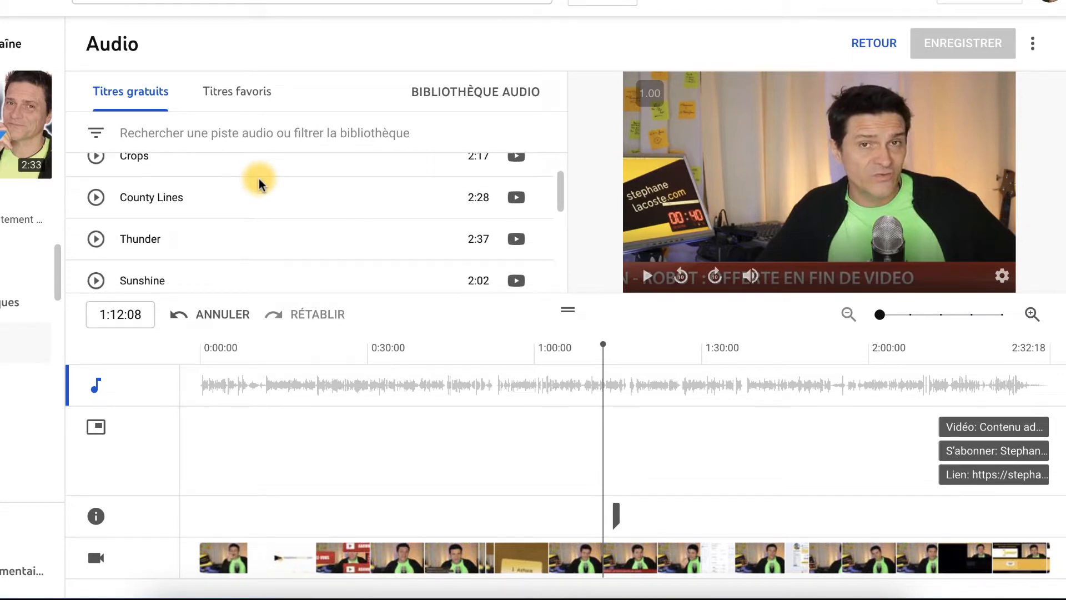
pyautogui.scroll(-5, 259, 178)
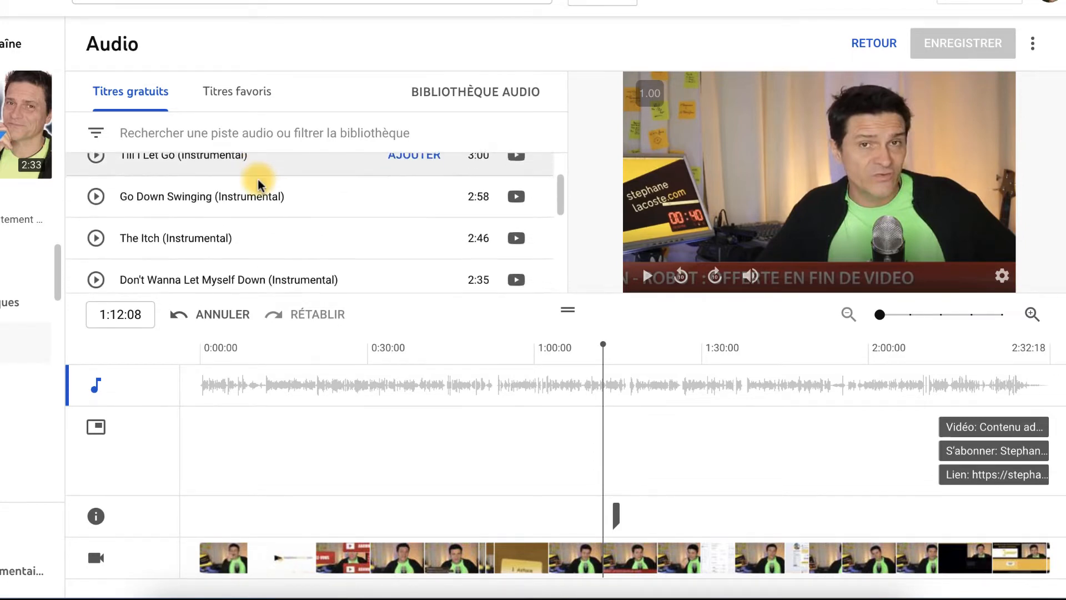
pyautogui.moveTo(259, 178)
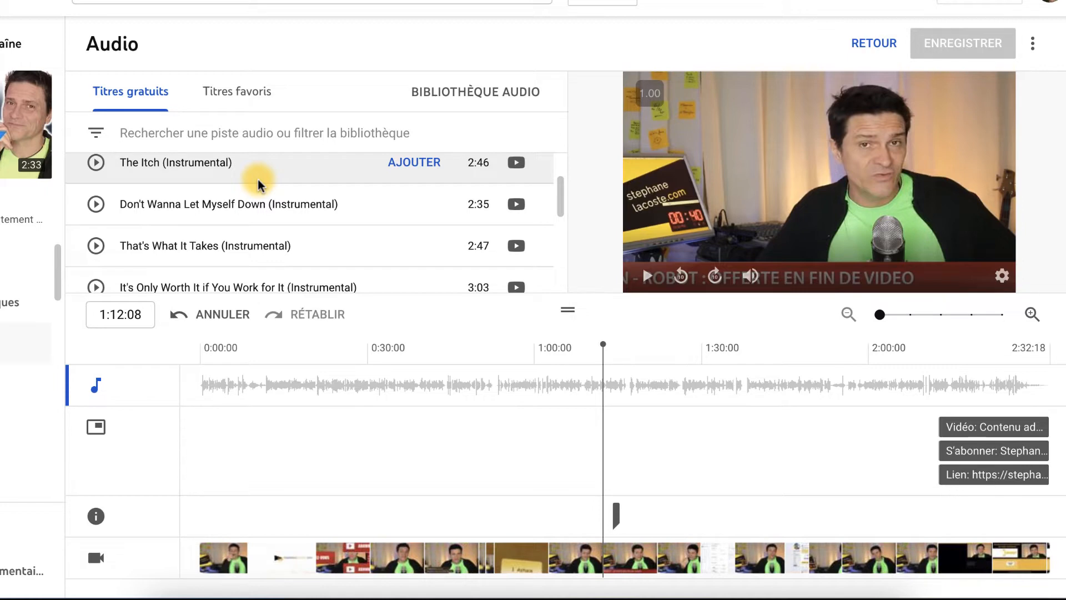
pyautogui.moveTo(521, 165)
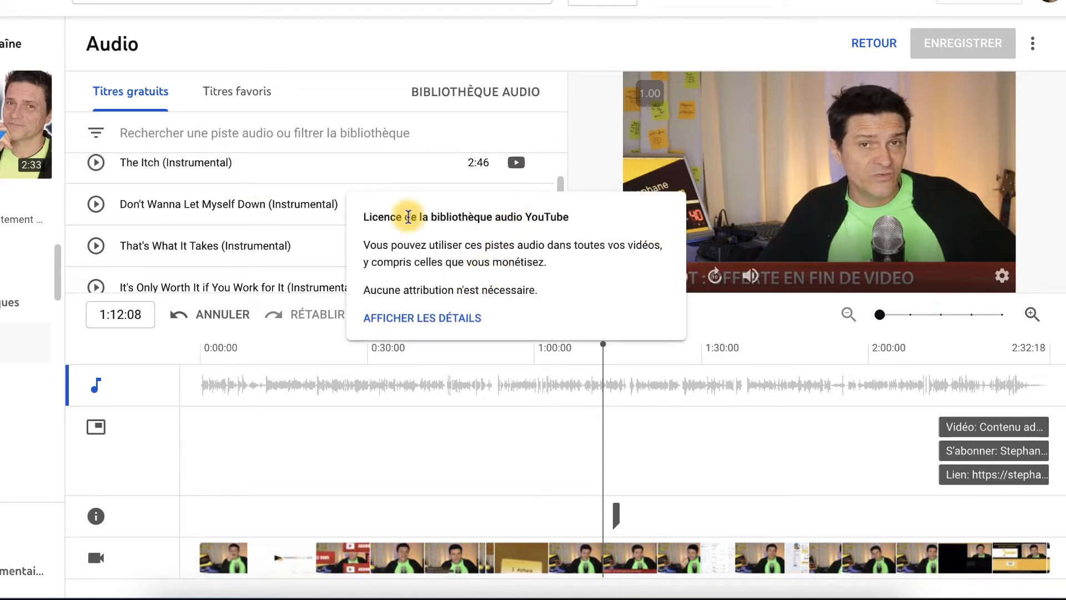
pyautogui.moveTo(364, 216); pyautogui.dragTo(496, 221)
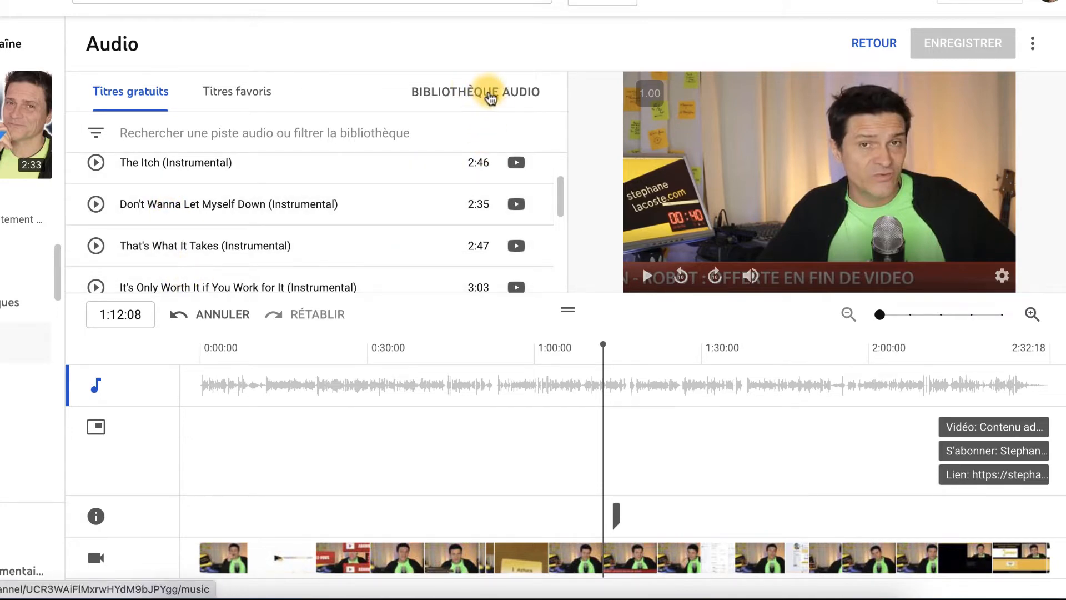
# Filter the full audio library by "Attribution non requise" and mark "That's What It Takes (Instrumental)" as a favourite
pyautogui.click(507, 90)
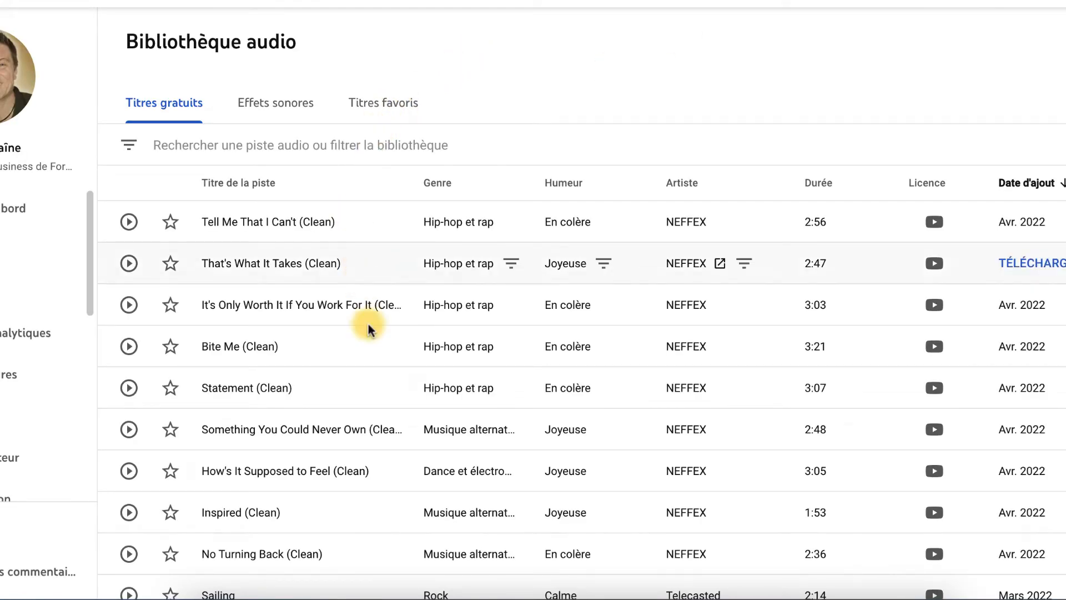
pyautogui.scroll(-1, 381, 366)
pyautogui.scroll(-10, 380, 367)
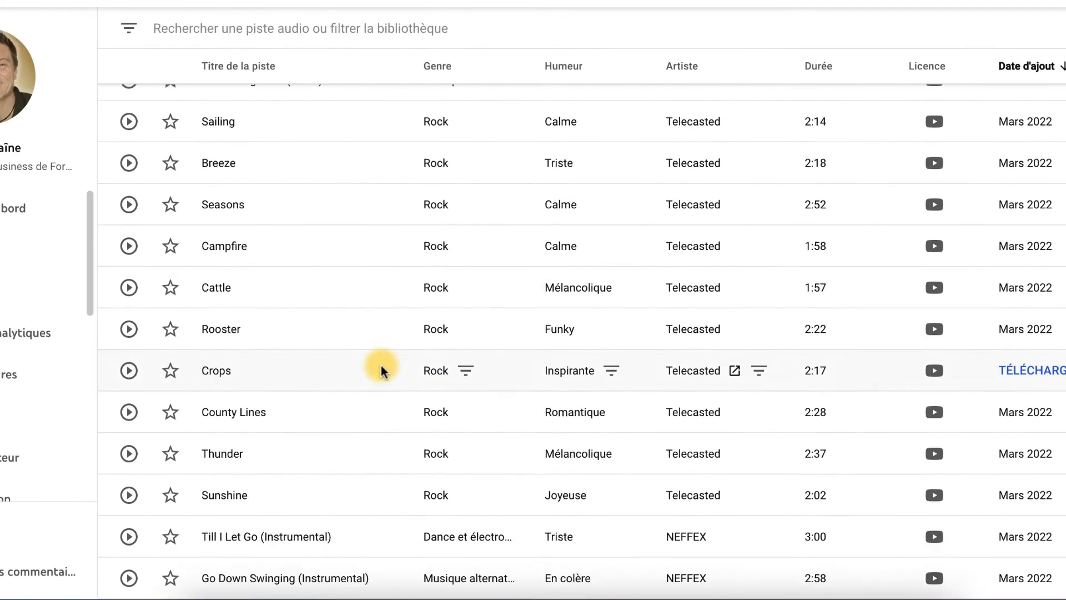
pyautogui.scroll(-5, 381, 365)
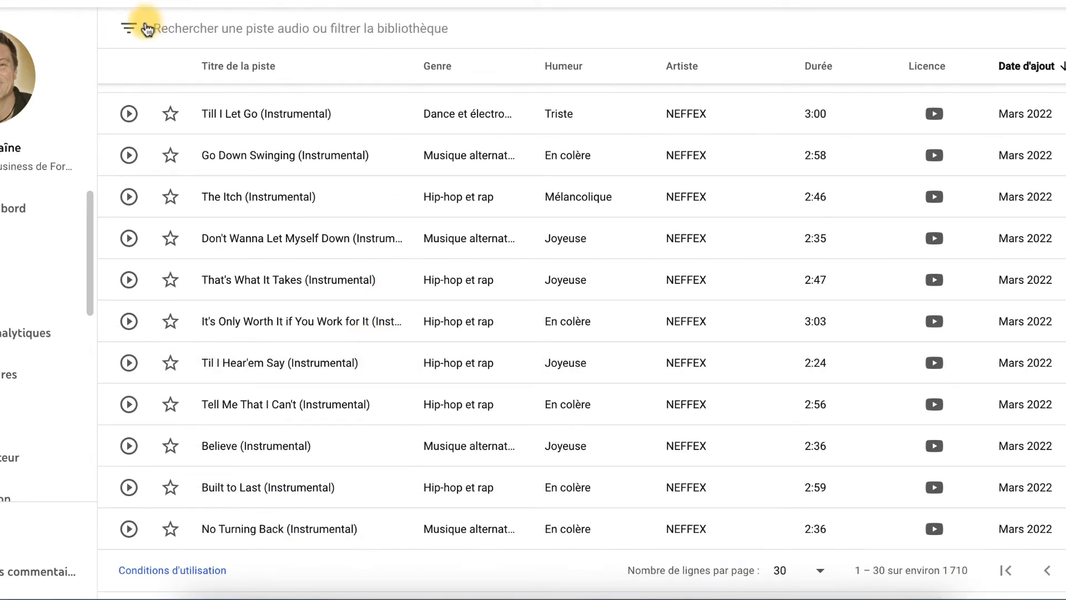
pyautogui.click(131, 33)
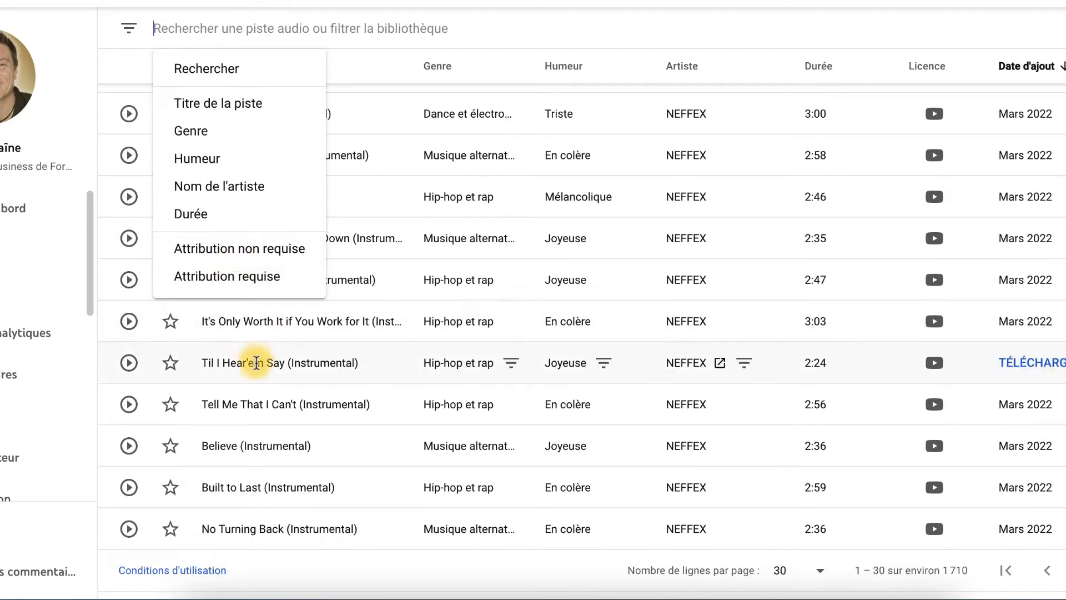
pyautogui.moveTo(237, 362); pyautogui.dragTo(295, 362)
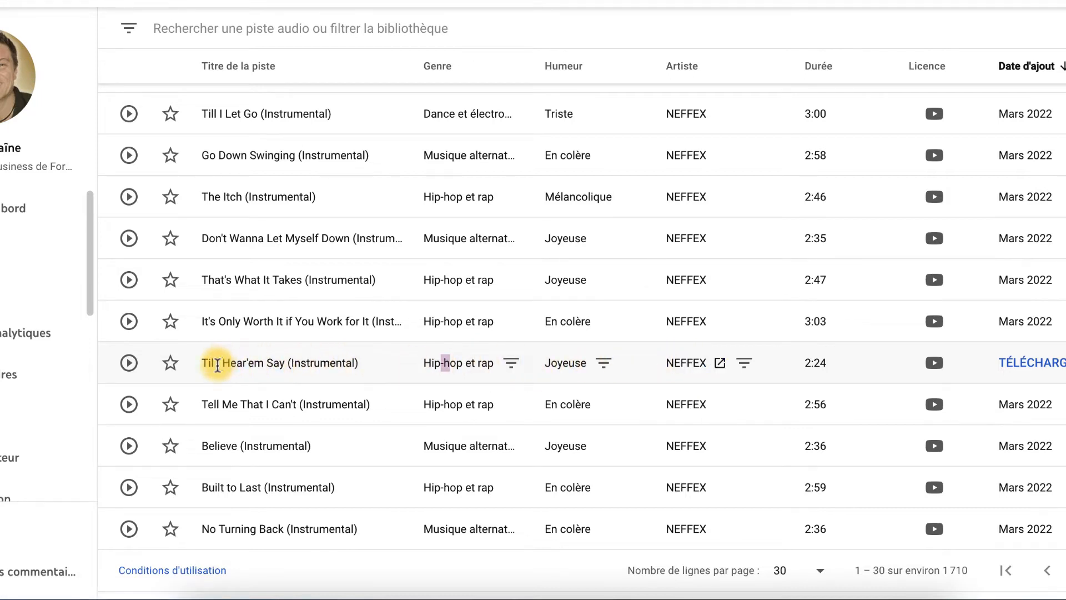
pyautogui.click(127, 26)
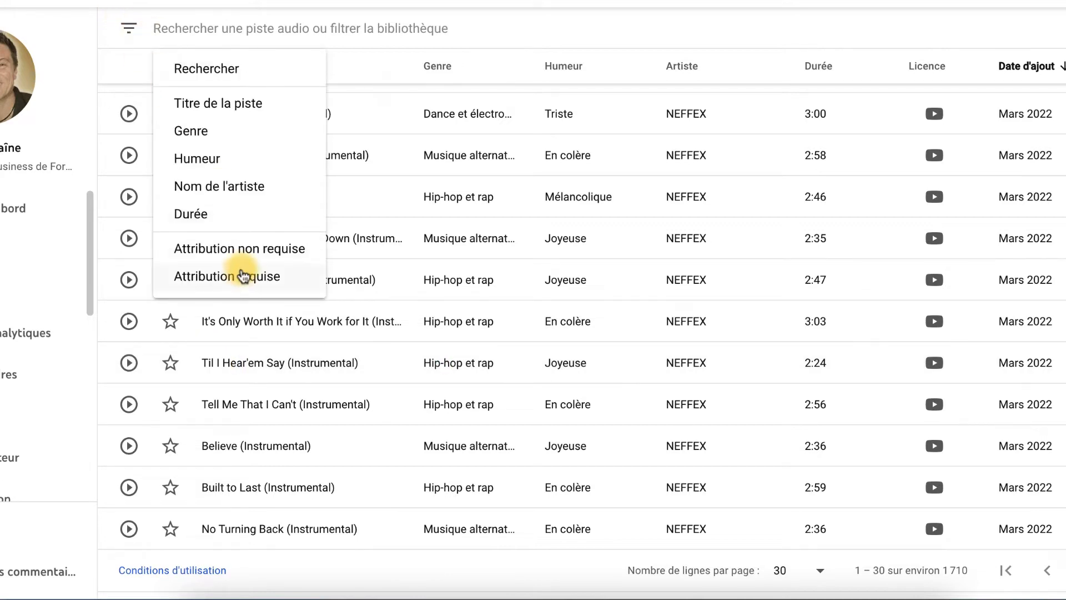
pyautogui.click(248, 249)
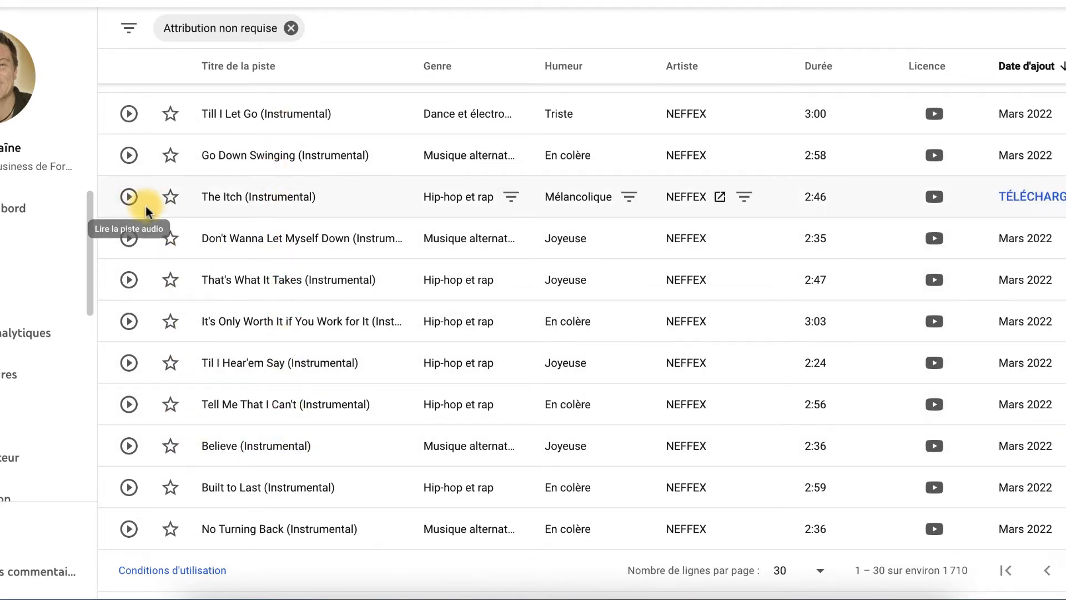
pyautogui.click(171, 279)
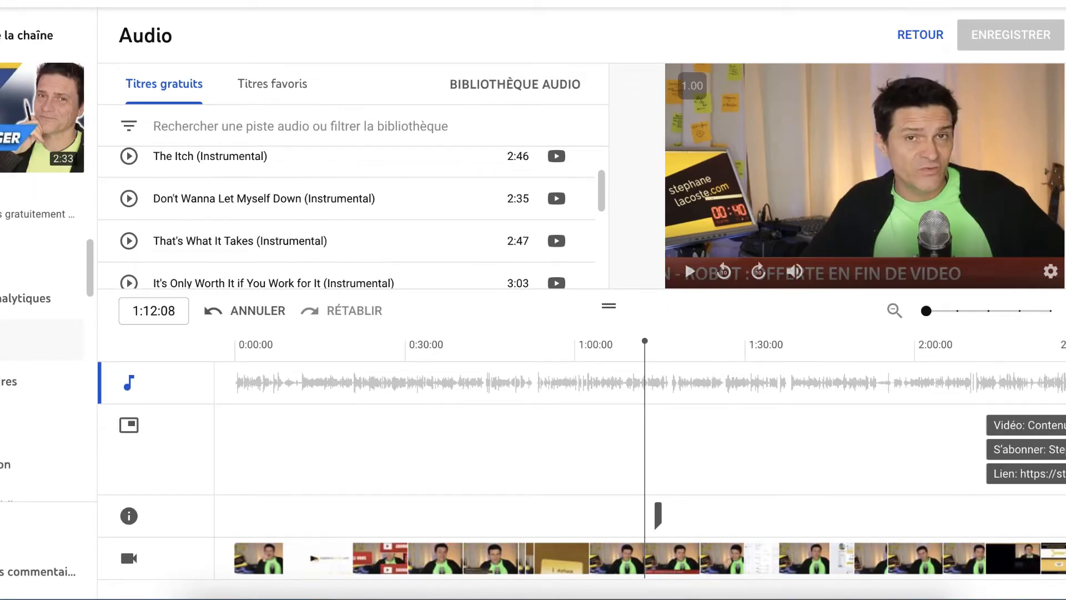
# Add the favourite track "That's What It Takes (Instrumental)" to the video and trim and move it to span about 0:53 to 1:48
pyautogui.click(280, 88)
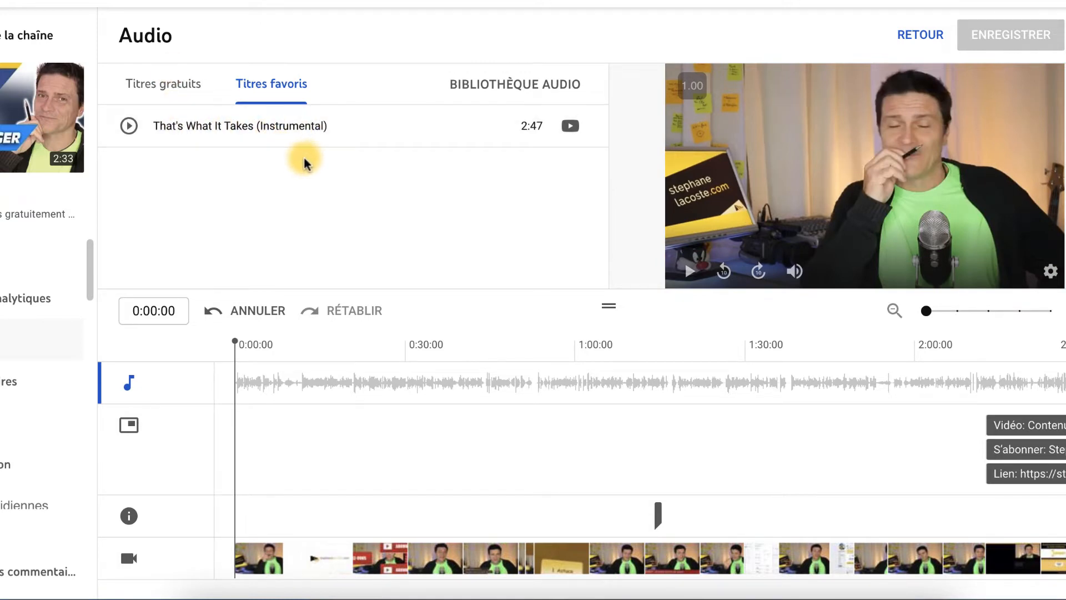
pyautogui.click(467, 133)
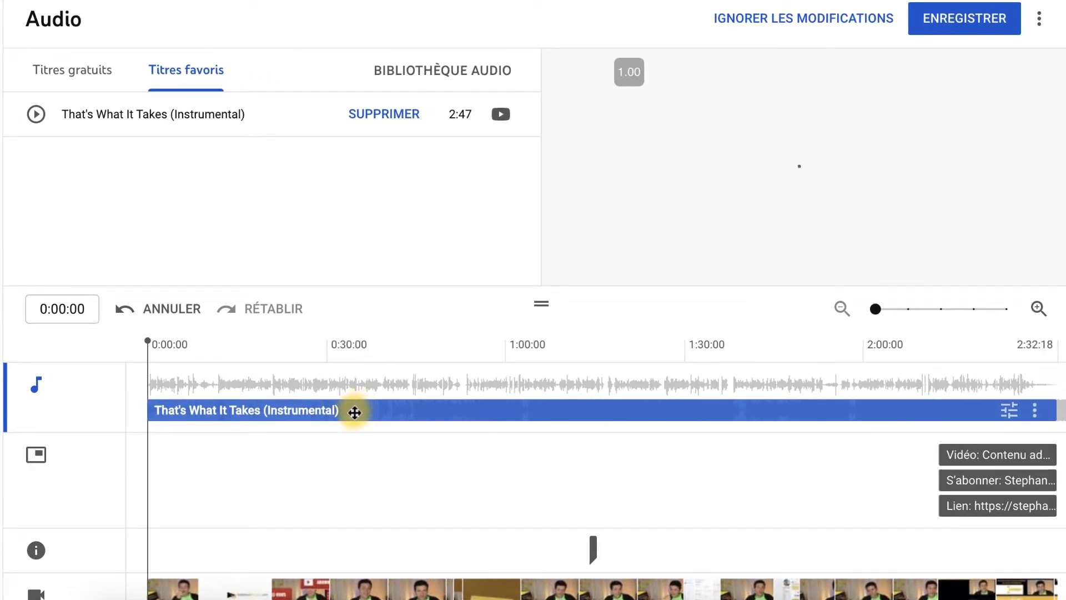
pyautogui.moveTo(147, 411); pyautogui.dragTo(529, 442)
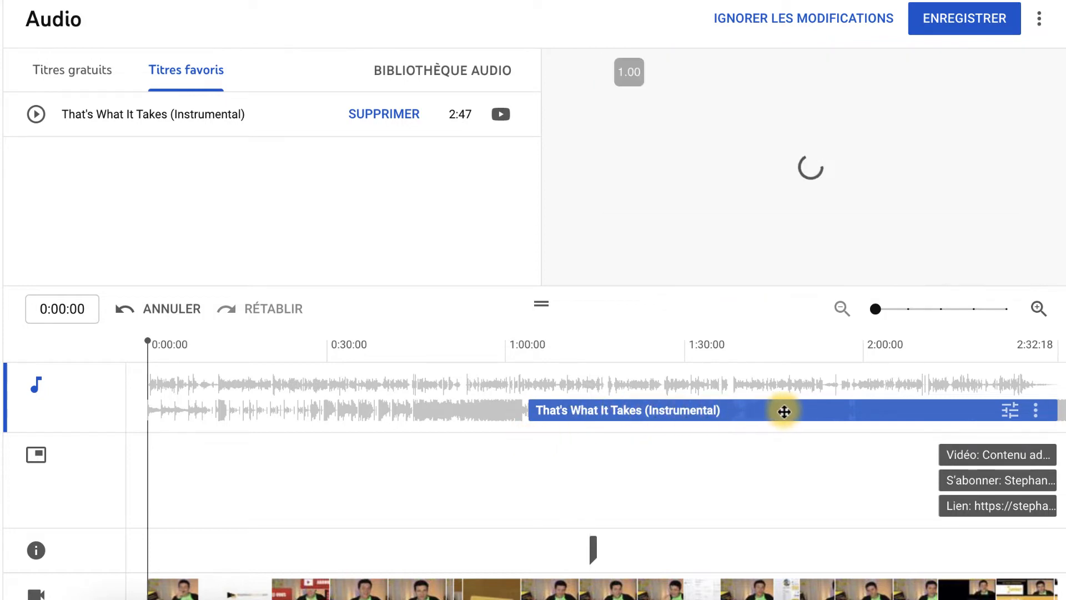
pyautogui.moveTo(780, 410); pyautogui.dragTo(561, 405)
pyautogui.moveTo(811, 409); pyautogui.dragTo(608, 436)
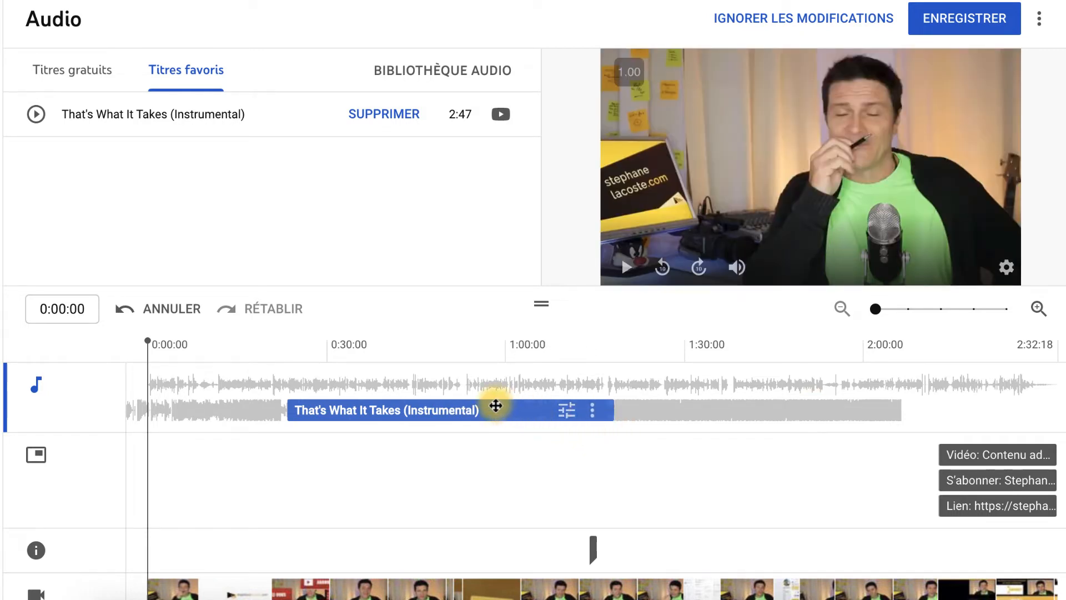
pyautogui.moveTo(495, 407); pyautogui.dragTo(674, 407)
pyautogui.click(625, 271)
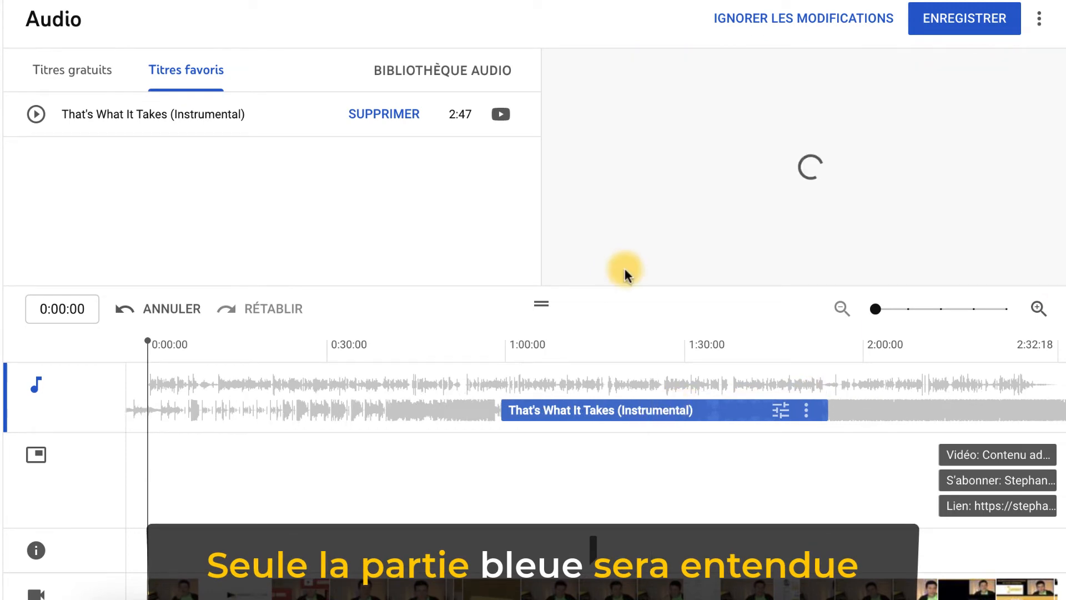
pyautogui.moveTo(583, 407); pyautogui.dragTo(550, 407)
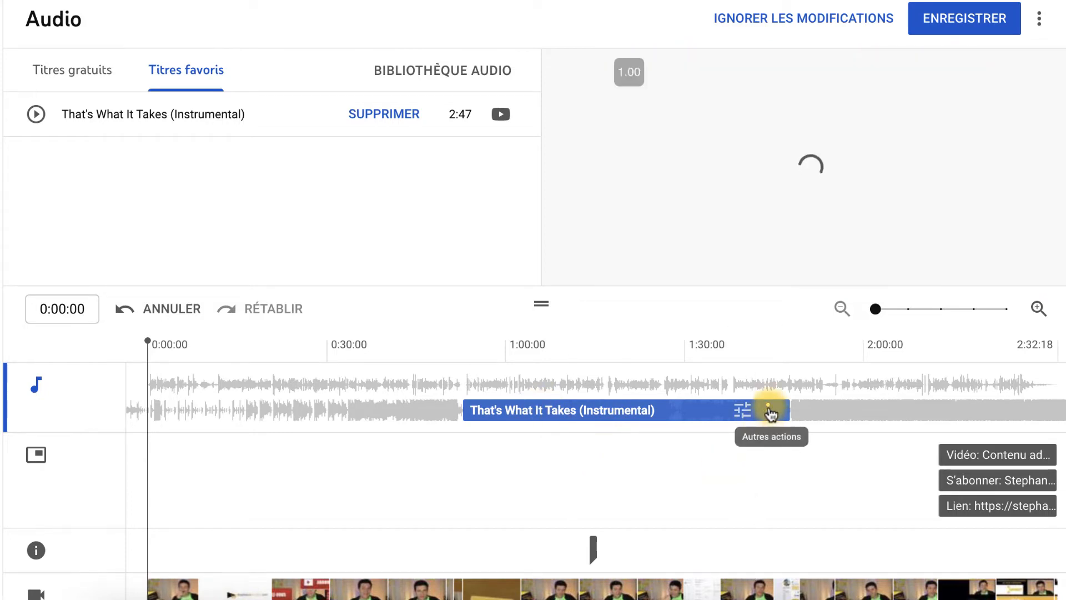
# Lower the volume of the added music track to near its minimum
pyautogui.click(770, 412)
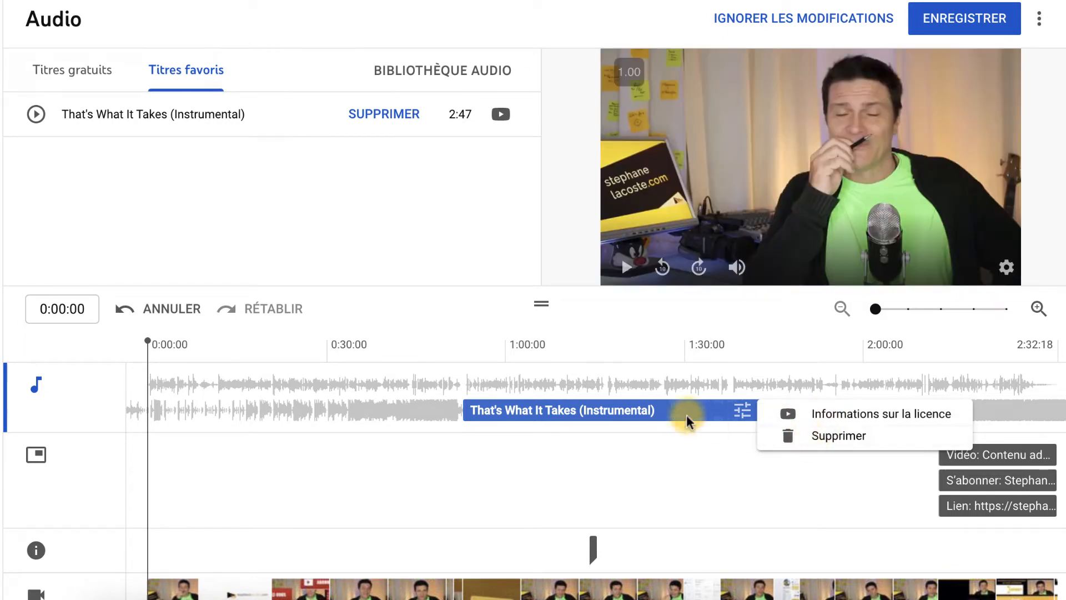
pyautogui.click(722, 412)
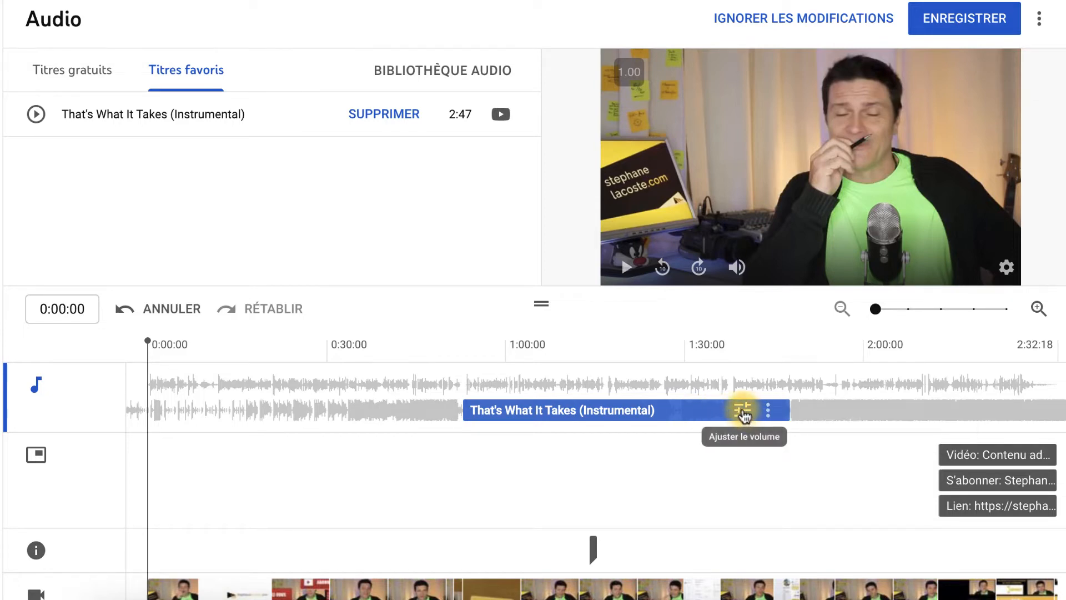
pyautogui.click(743, 412)
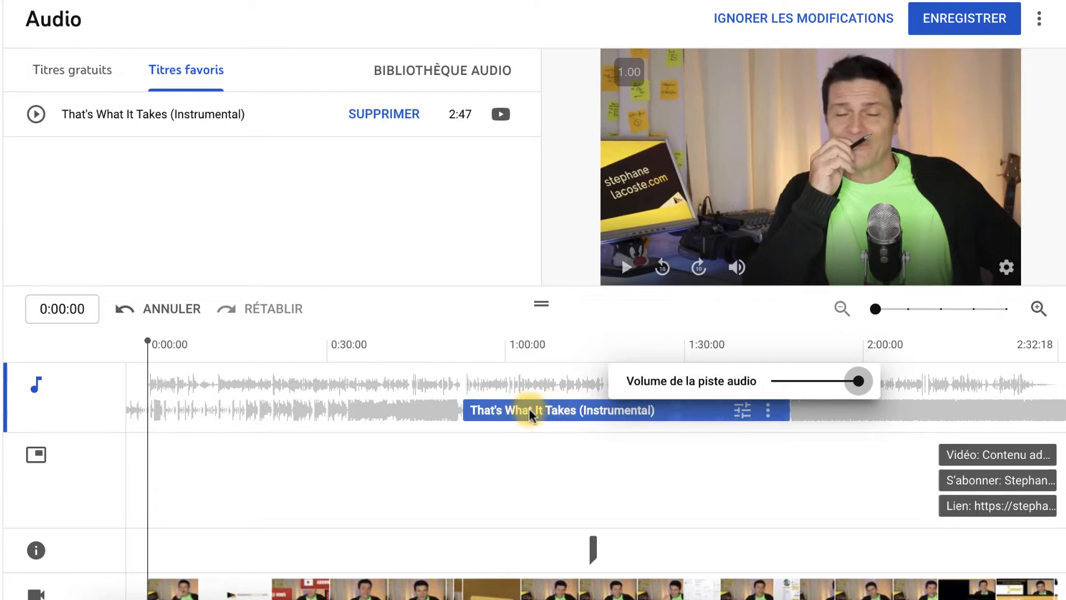
pyautogui.moveTo(859, 386); pyautogui.dragTo(787, 388)
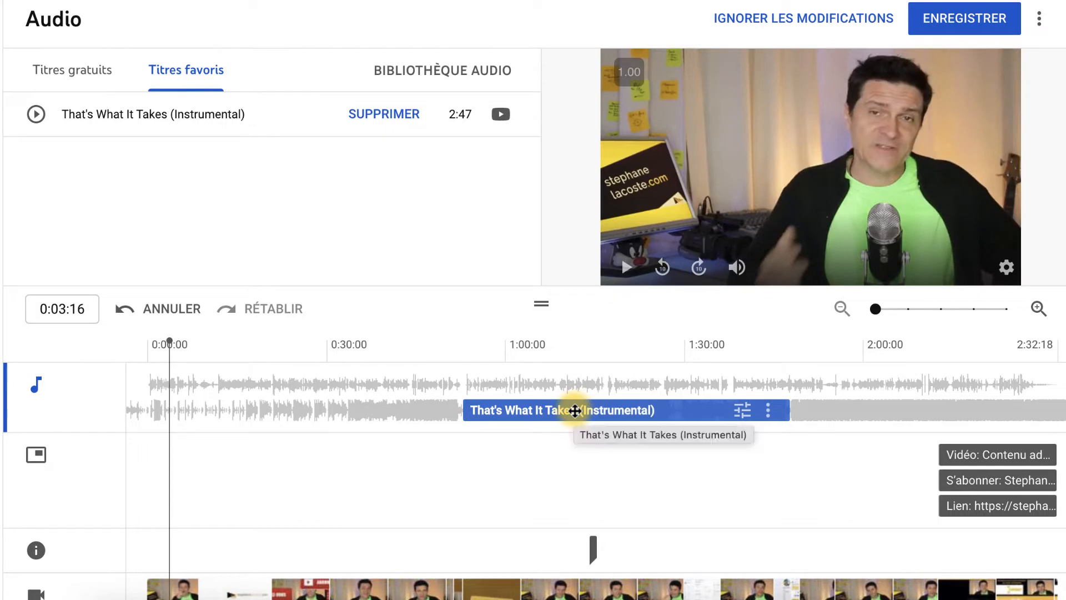
# Remove the added music track from the video and return to the editor's main list of functions
pyautogui.click(768, 410)
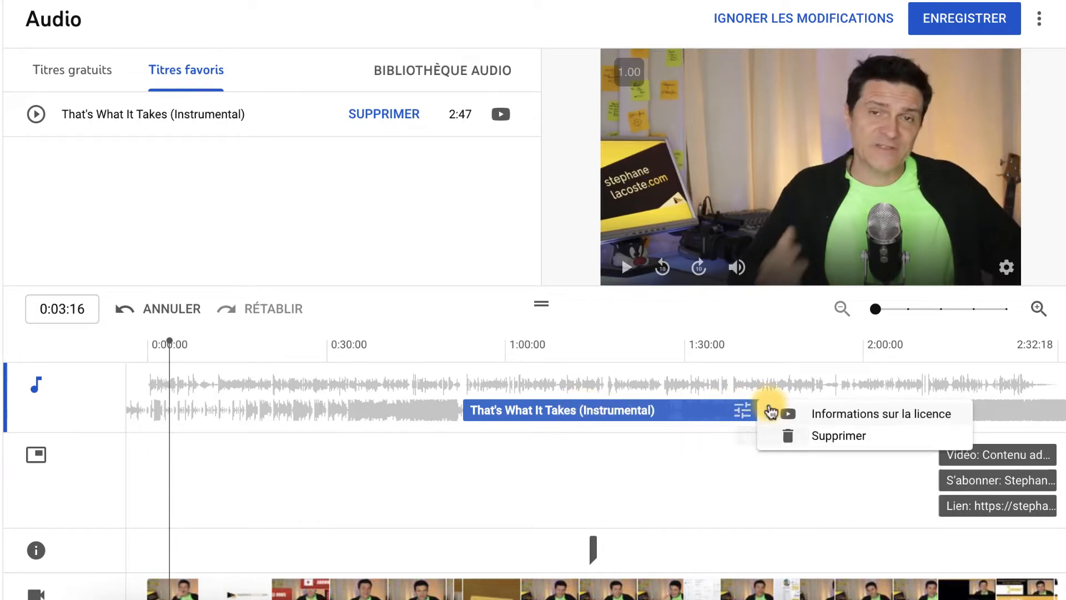
pyautogui.click(680, 406)
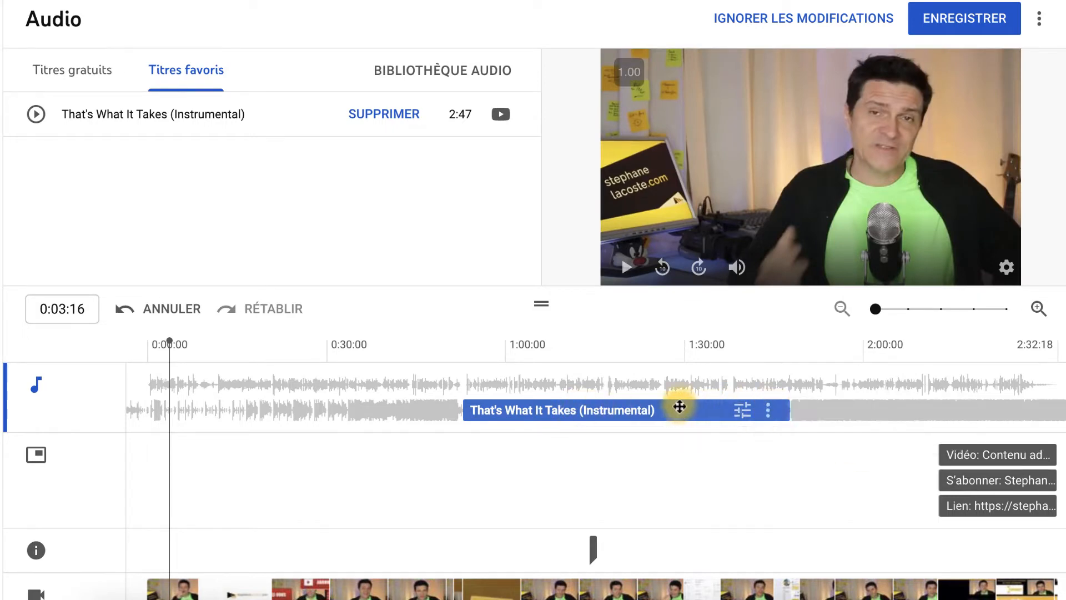
pyautogui.press('Delete')
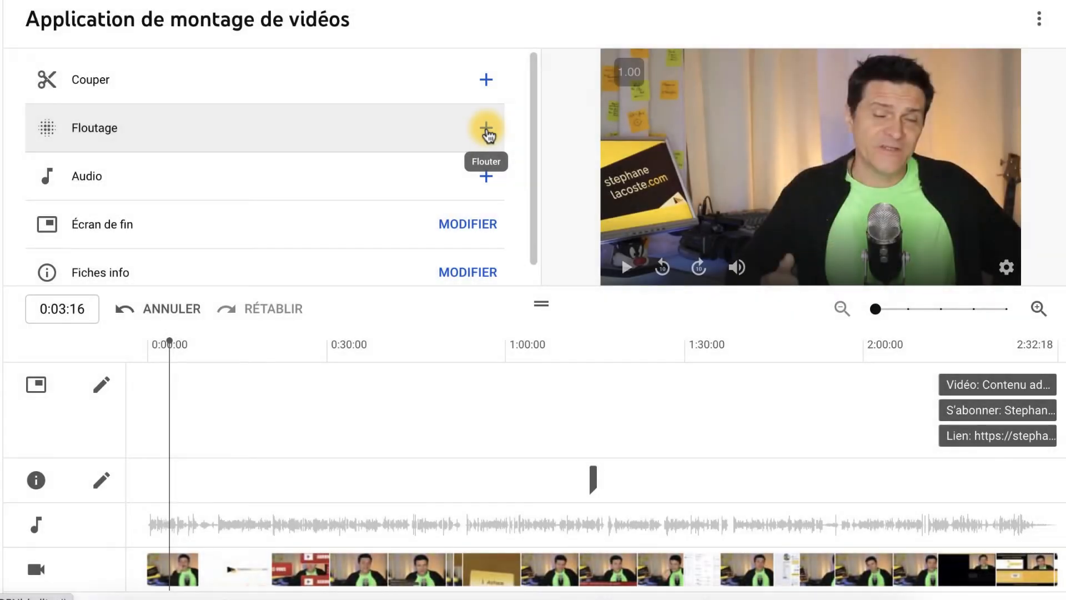
# Apply face blurring to the detected face and play the preview from 0:03:16 to about 0:08:00
pyautogui.click(487, 130)
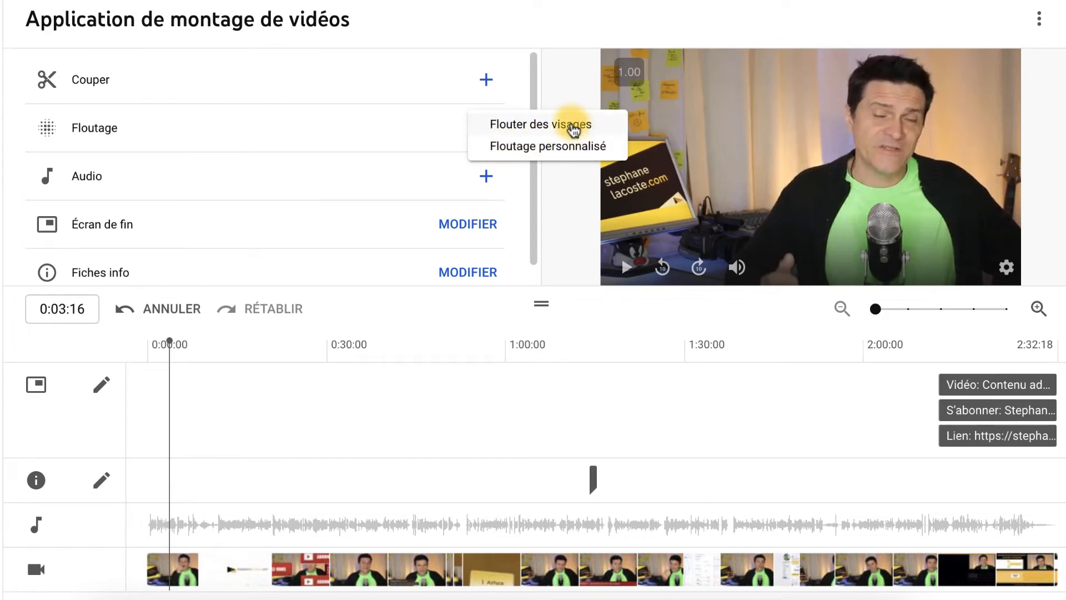
pyautogui.click(572, 124)
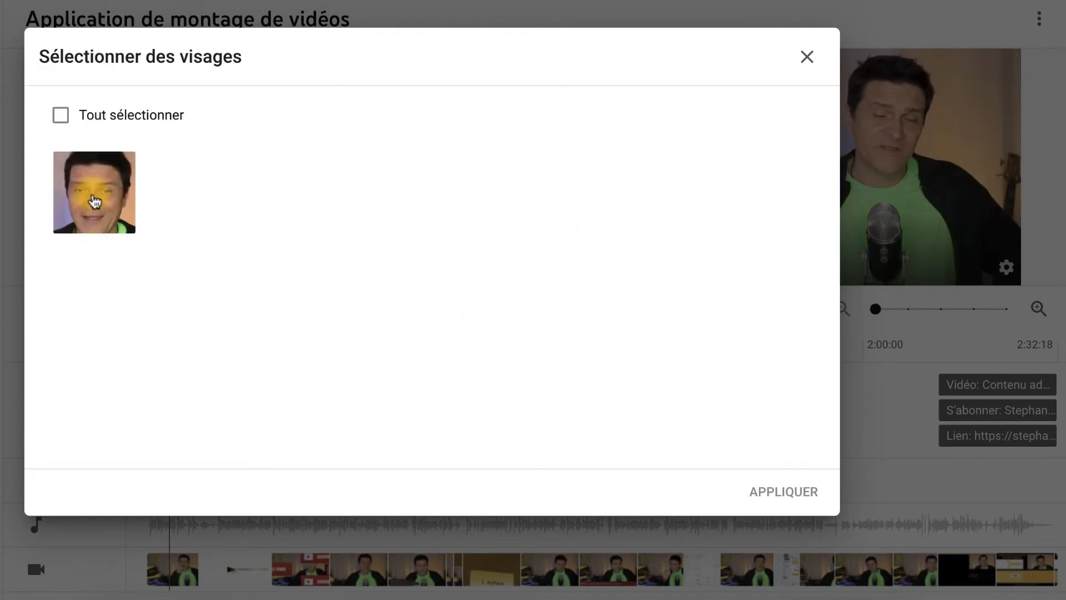
pyautogui.moveTo(92, 195); pyautogui.dragTo(92, 207)
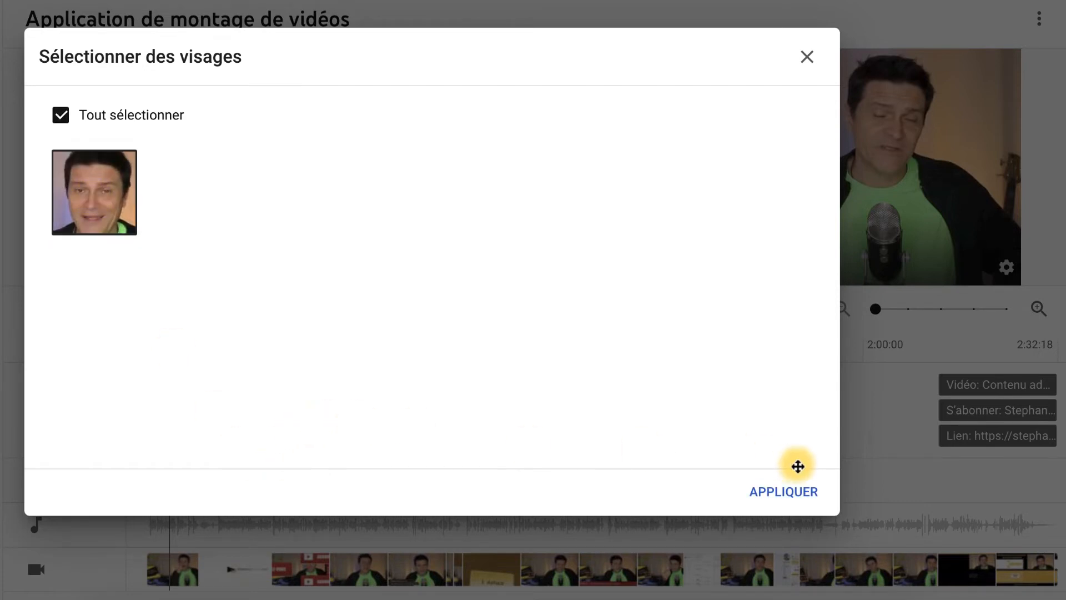
pyautogui.click(774, 493)
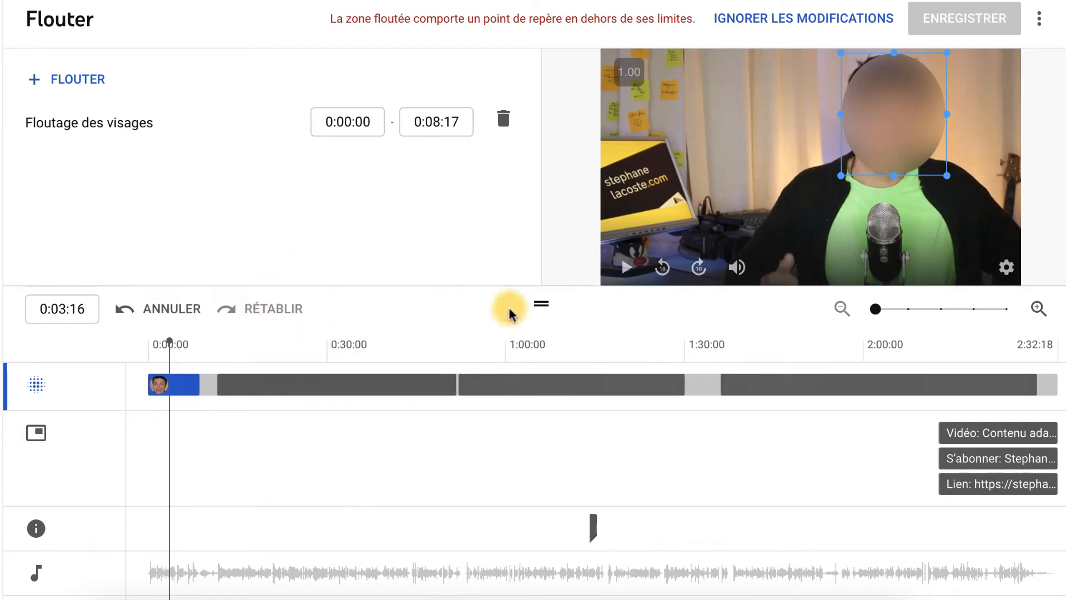
pyautogui.click(627, 268)
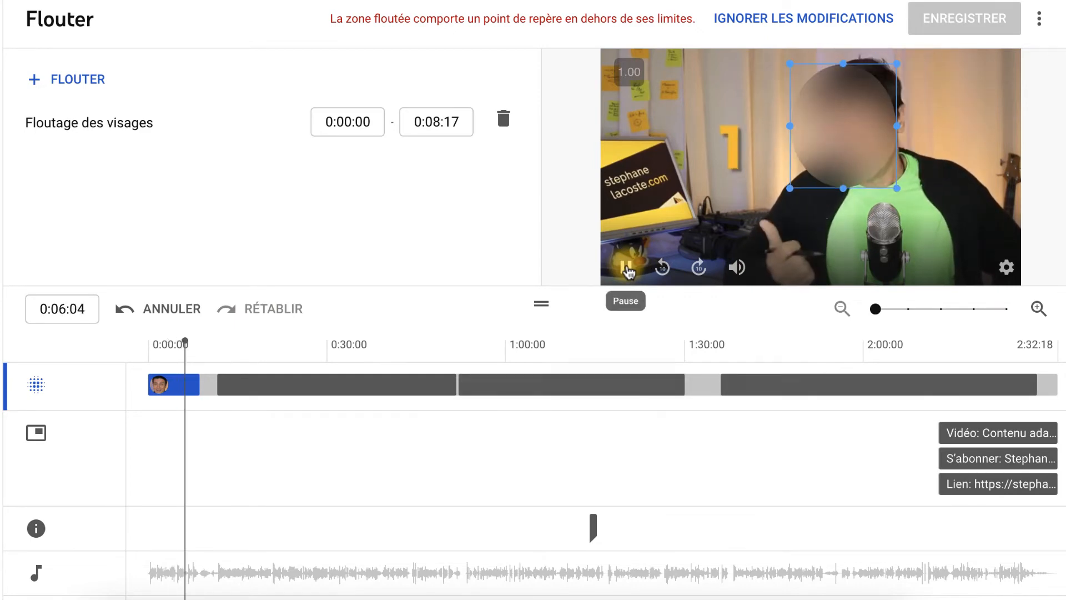
pyautogui.click(626, 269)
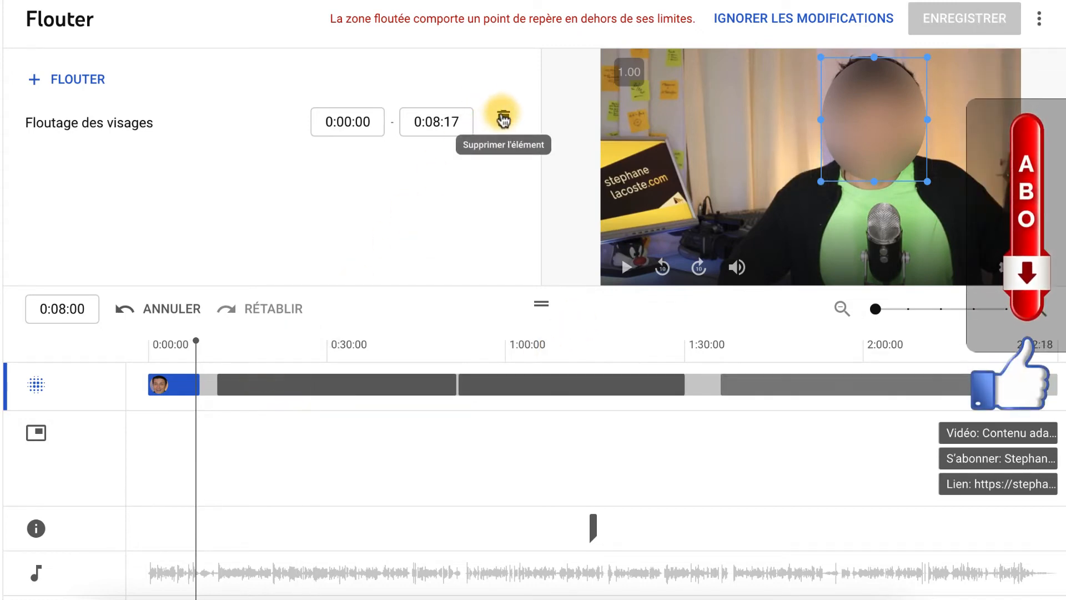
# Delete both face blurs and discard the blur changes to return to the editor's main list of functions
pyautogui.click(504, 120)
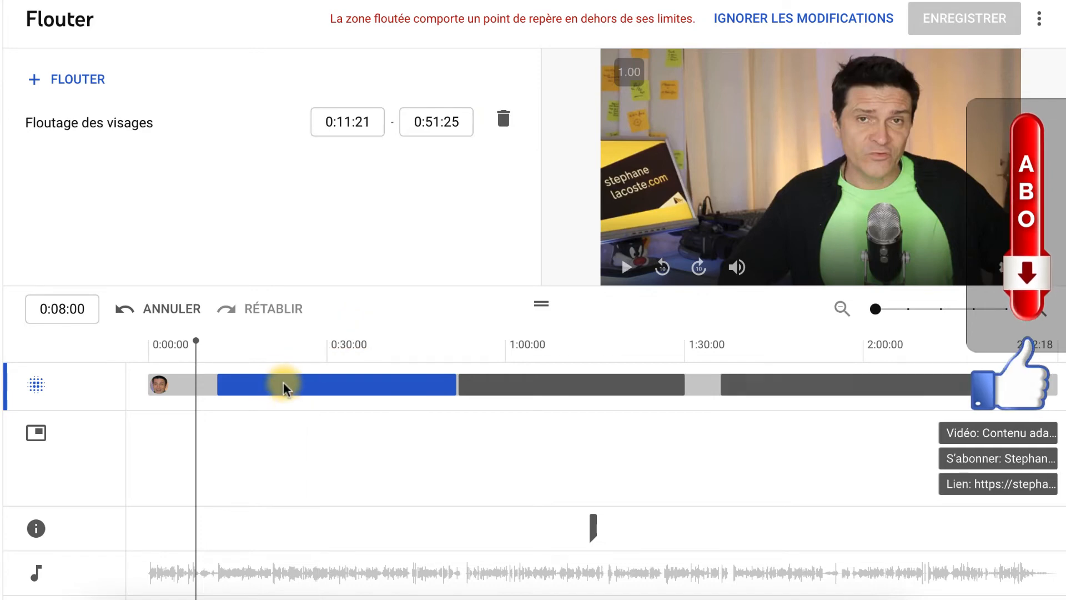
pyautogui.click(503, 120)
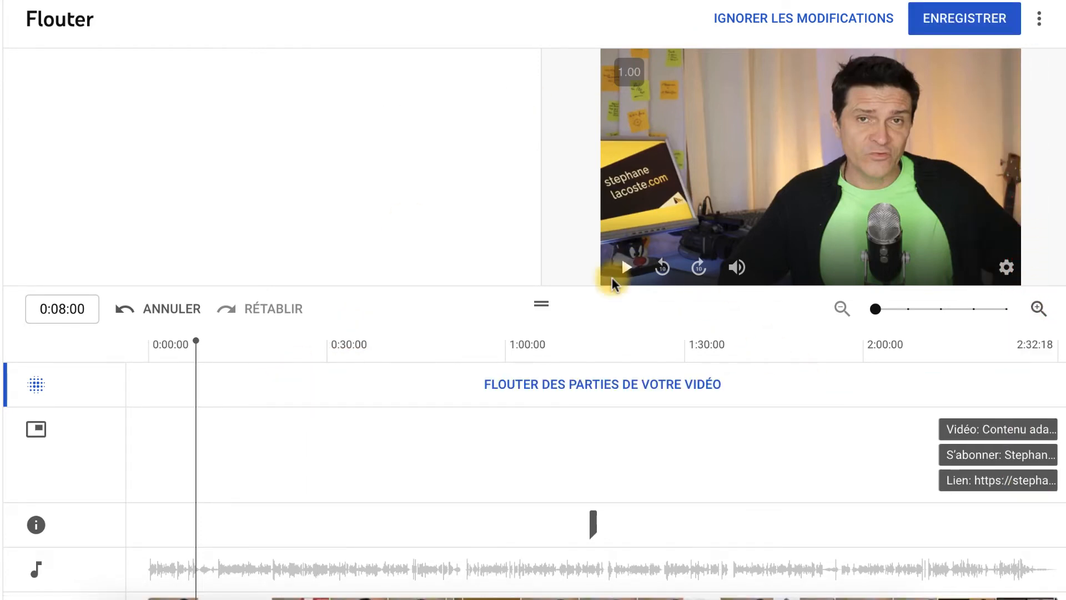
pyautogui.click(759, 20)
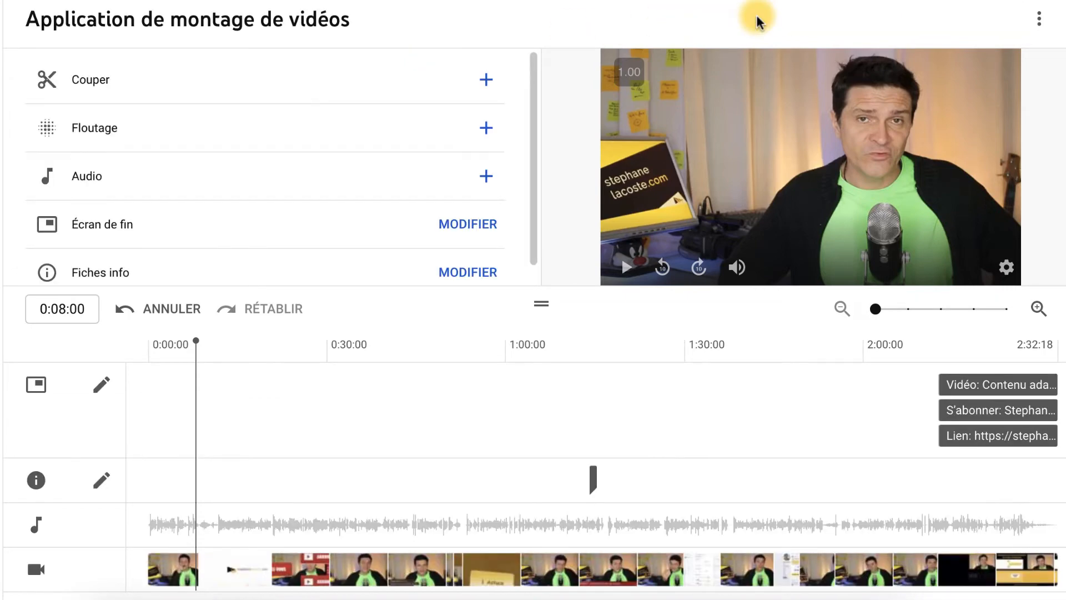
# Add a custom rectangular blur fixed in place over the face at 0:01:17 and preview it up to 0:04:07
pyautogui.click(108, 129)
pyautogui.click(551, 147)
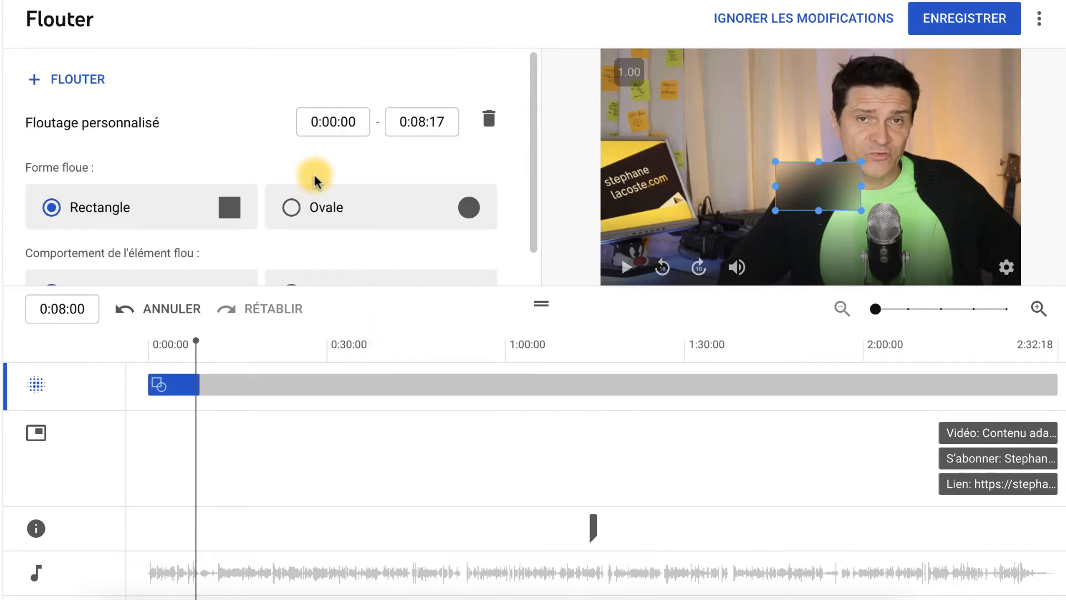
pyautogui.scroll(-1, 315, 183)
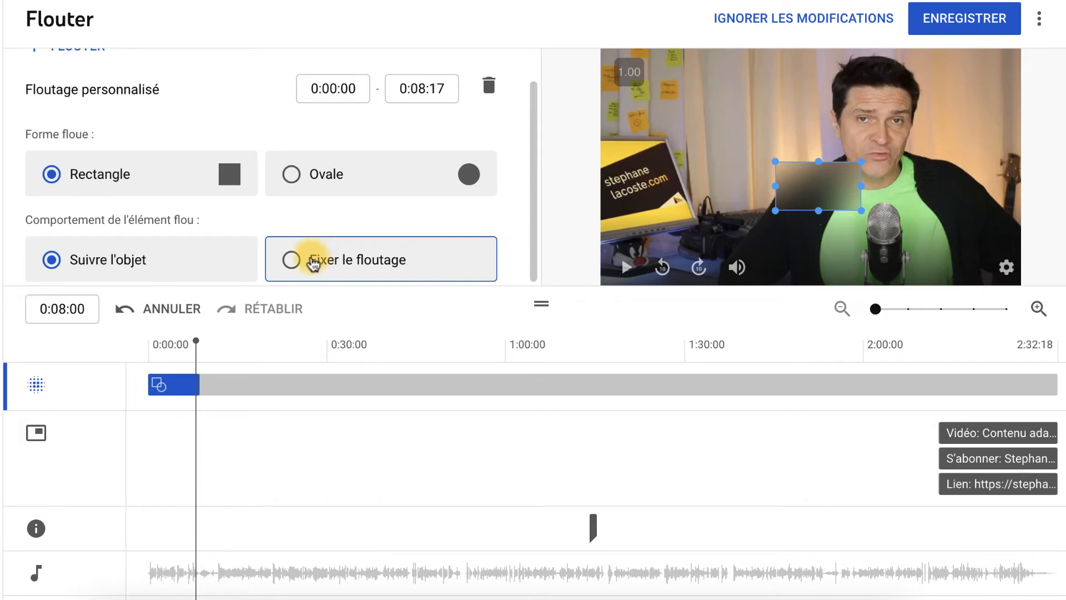
pyautogui.click(309, 265)
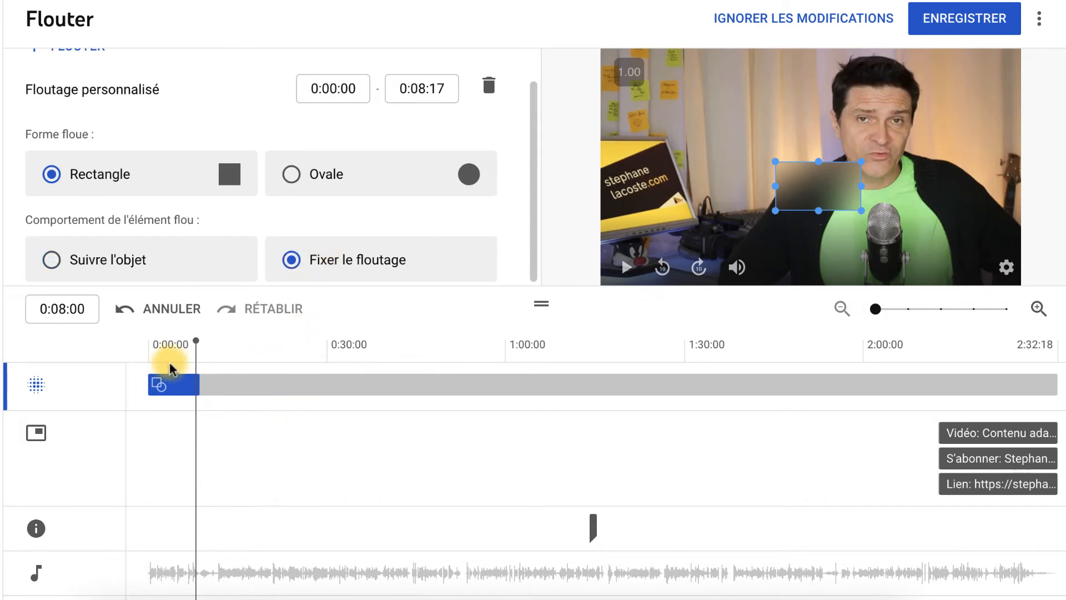
pyautogui.moveTo(192, 347); pyautogui.dragTo(158, 344)
pyautogui.moveTo(812, 202); pyautogui.dragTo(857, 136)
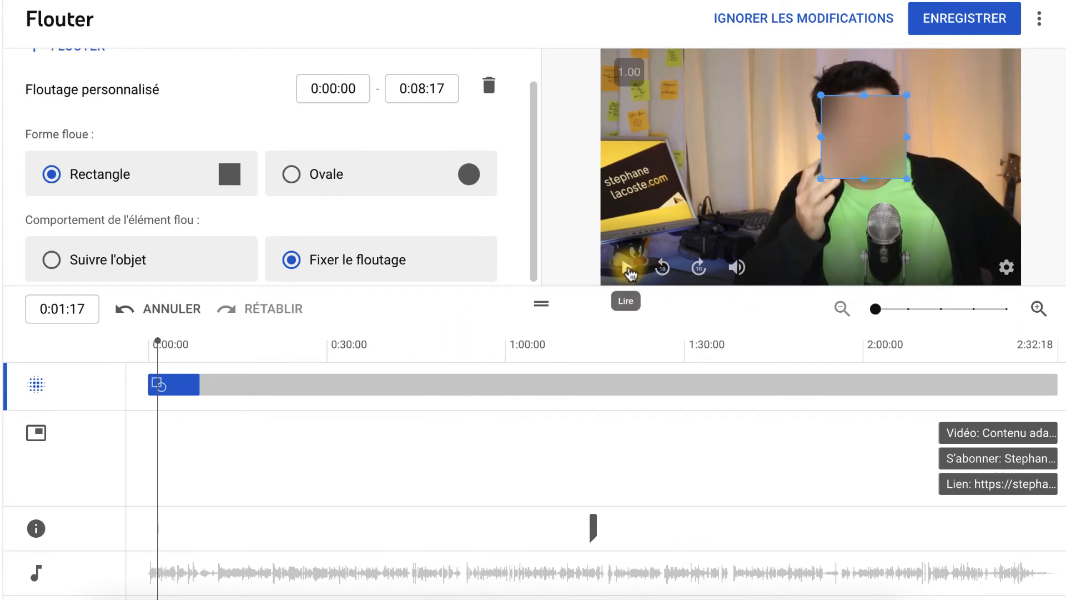
pyautogui.click(627, 268)
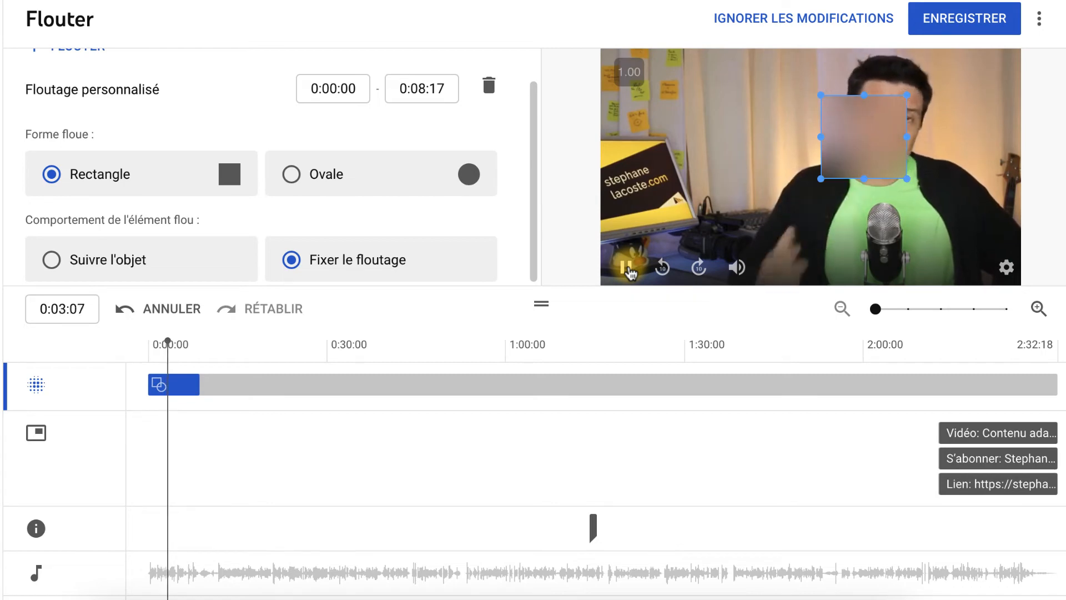
pyautogui.click(627, 268)
pyautogui.click(361, 257)
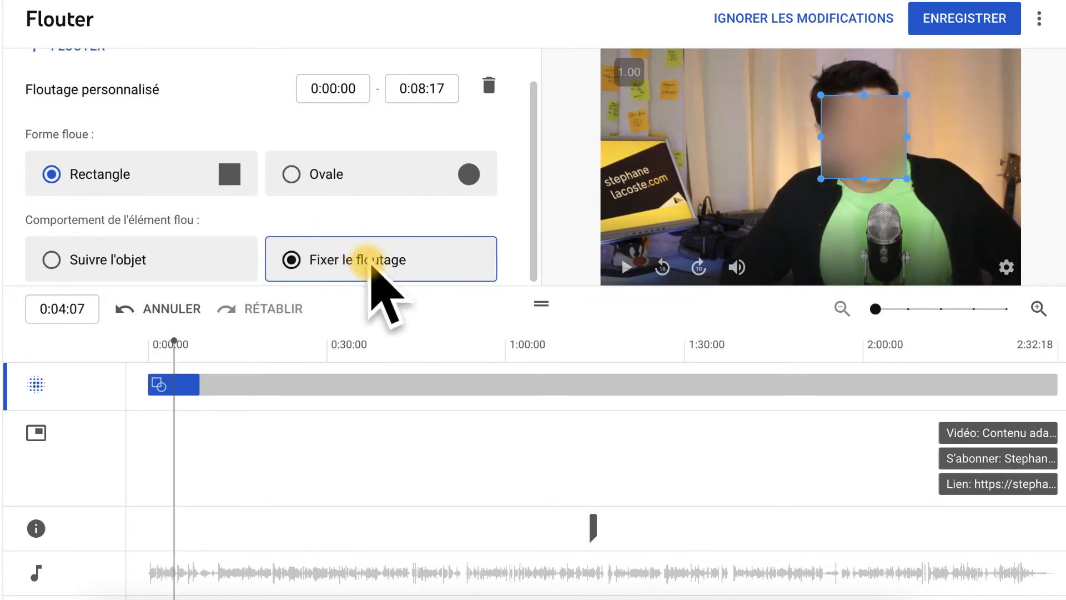
# Make the custom blur an oval that follows the face, previewing it to 0:07:16, and discard the blur changes
pyautogui.click(60, 263)
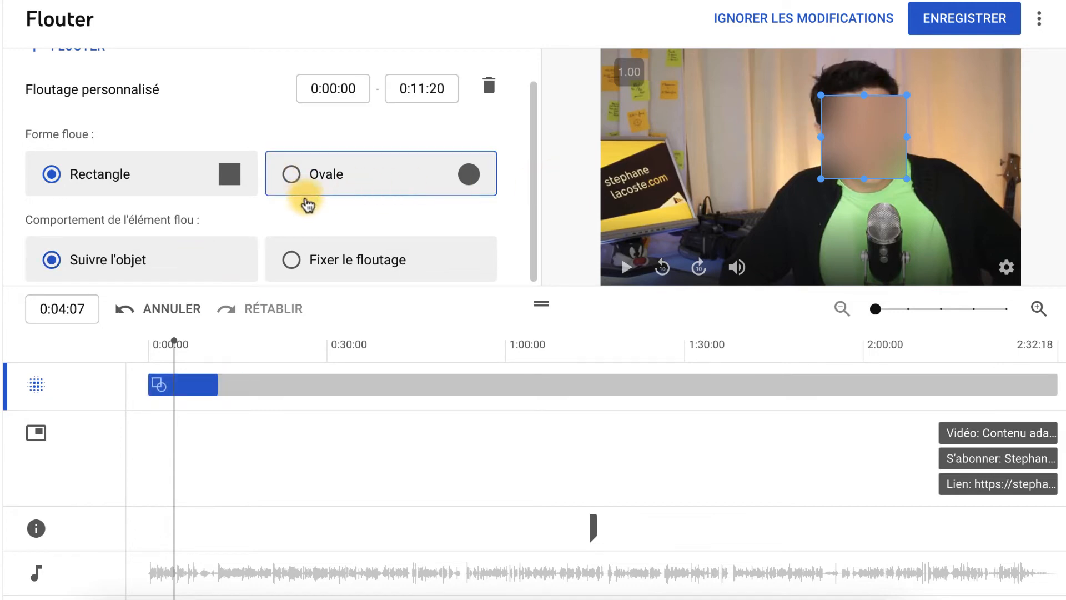
pyautogui.click(289, 174)
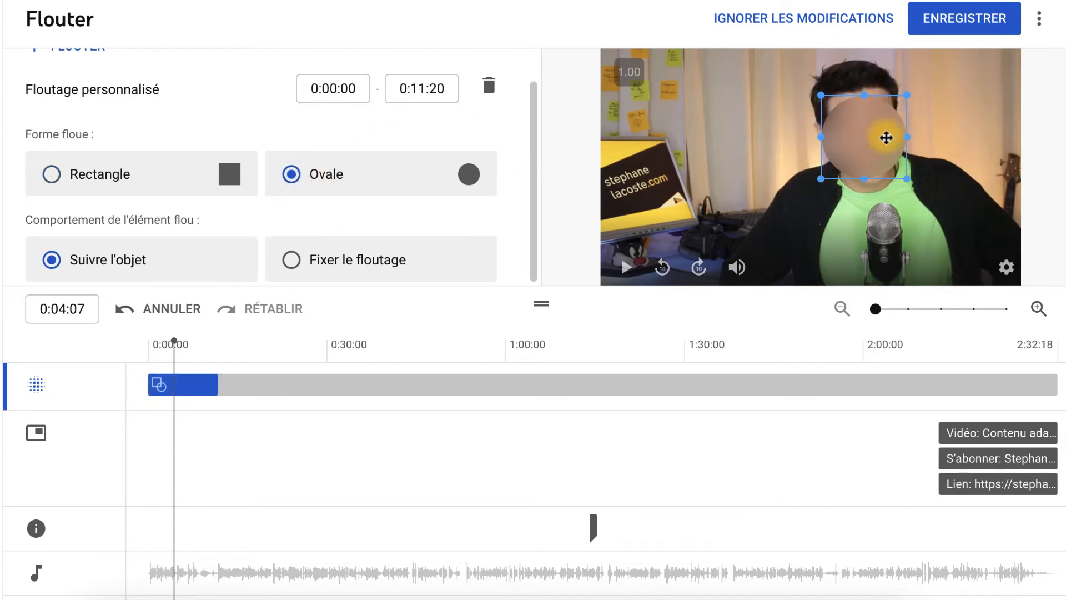
pyautogui.click(877, 127)
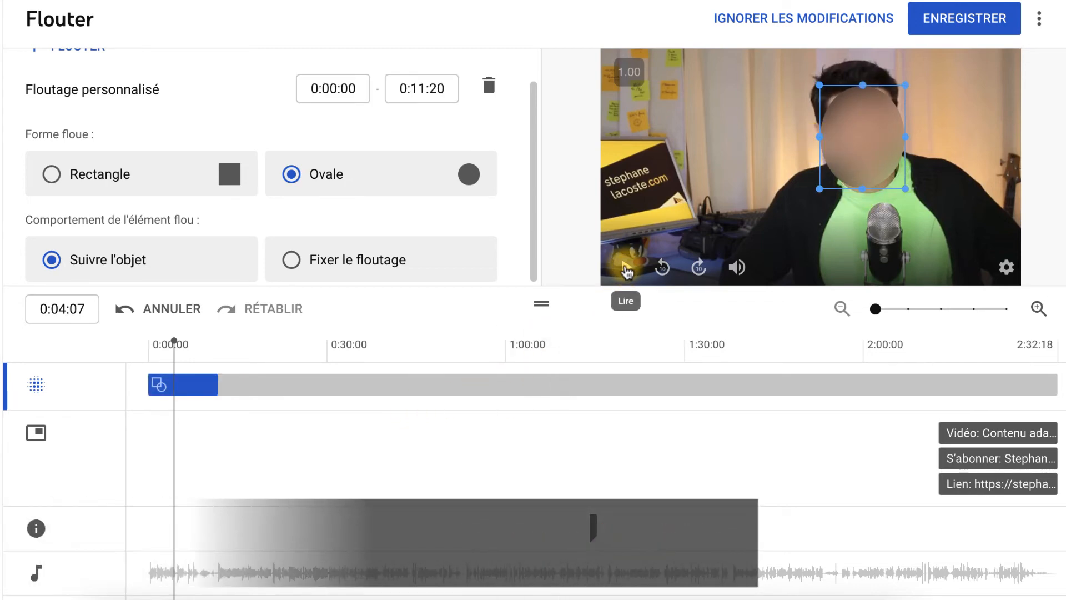
pyautogui.click(626, 271)
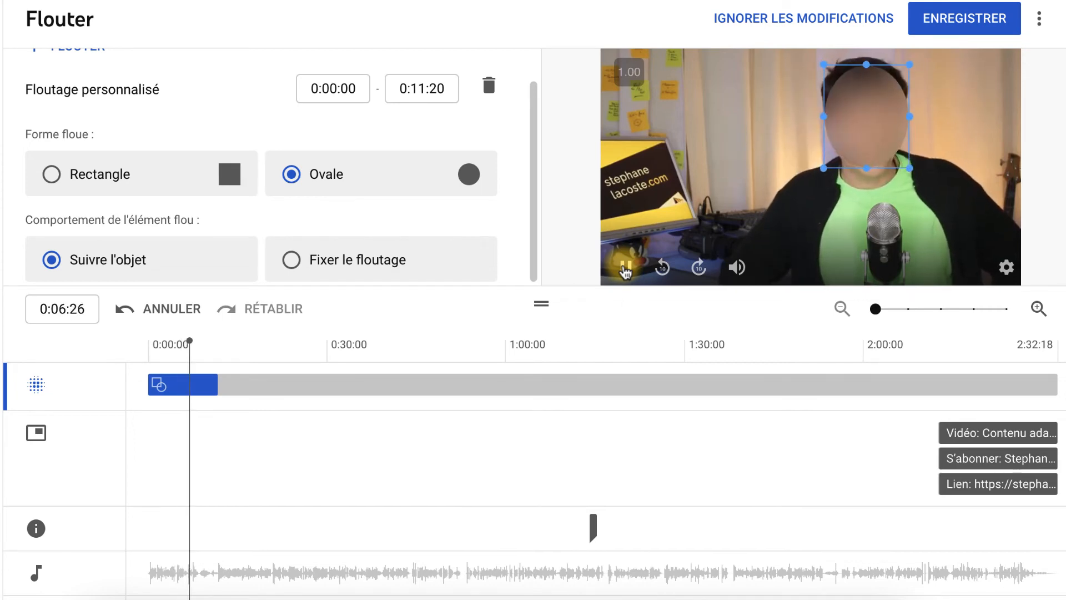
pyautogui.click(626, 271)
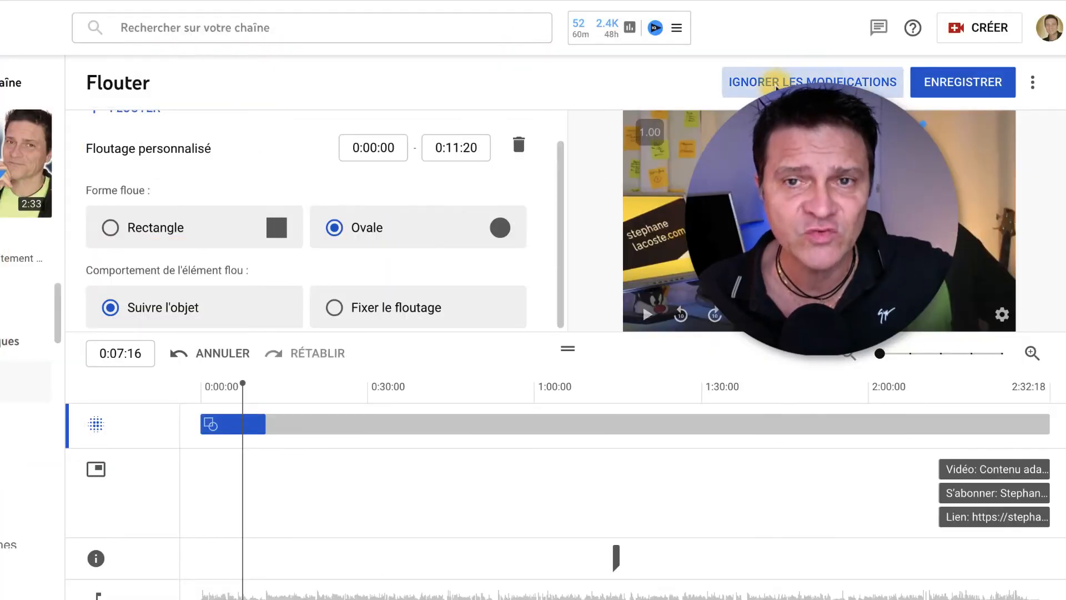
pyautogui.click(776, 83)
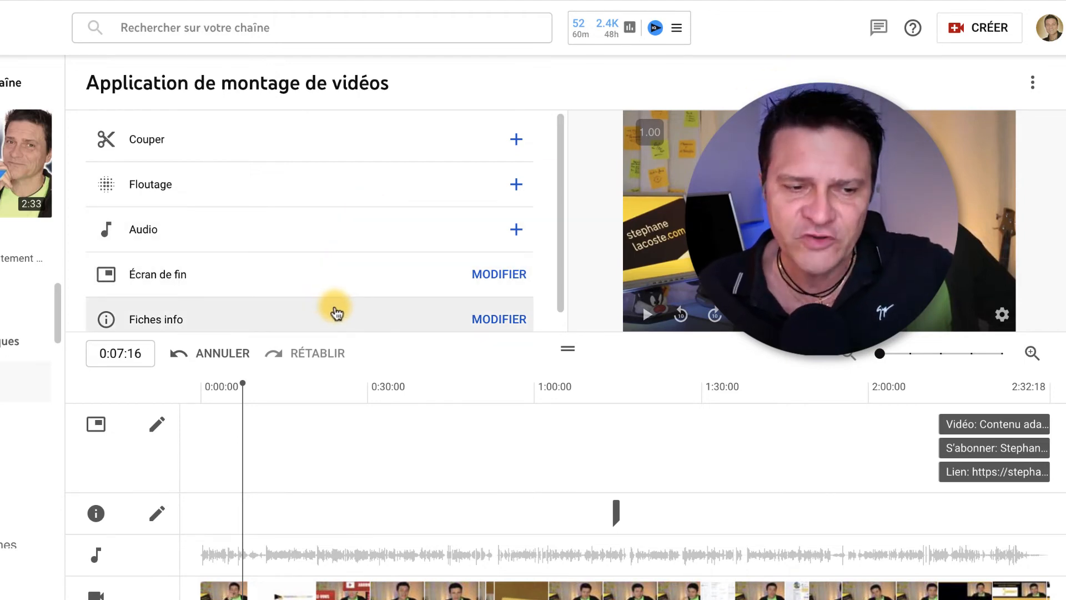
# Open the end screen for editing at 2:17:00, delete its video element and discard the changes
pyautogui.scroll(-1, 337, 313)
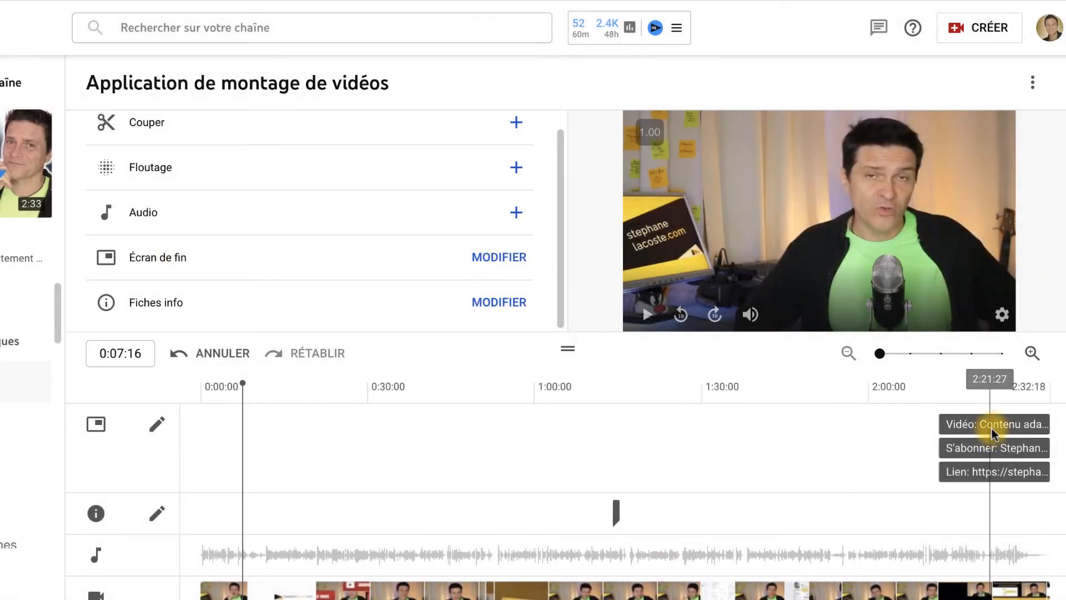
pyautogui.click(964, 419)
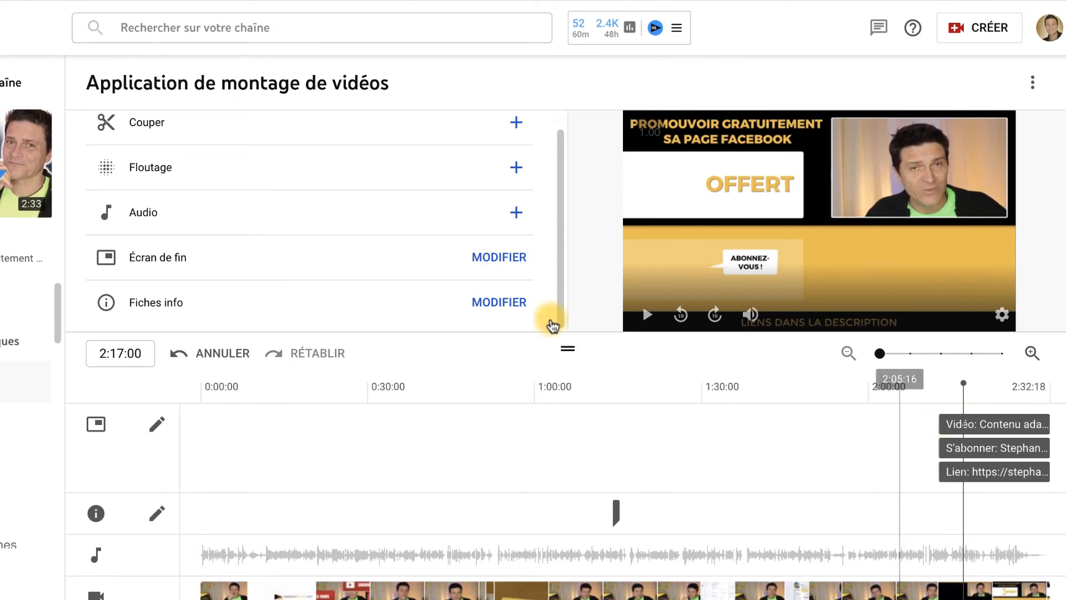
pyautogui.click(503, 261)
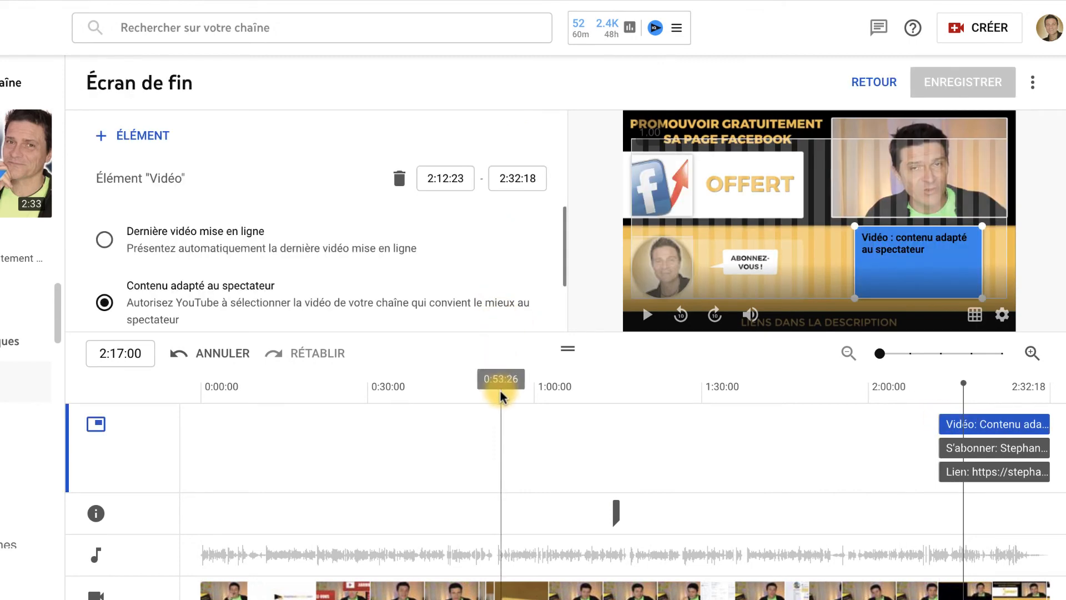
pyautogui.scroll(-1, 311, 258)
pyautogui.scroll(1, 314, 264)
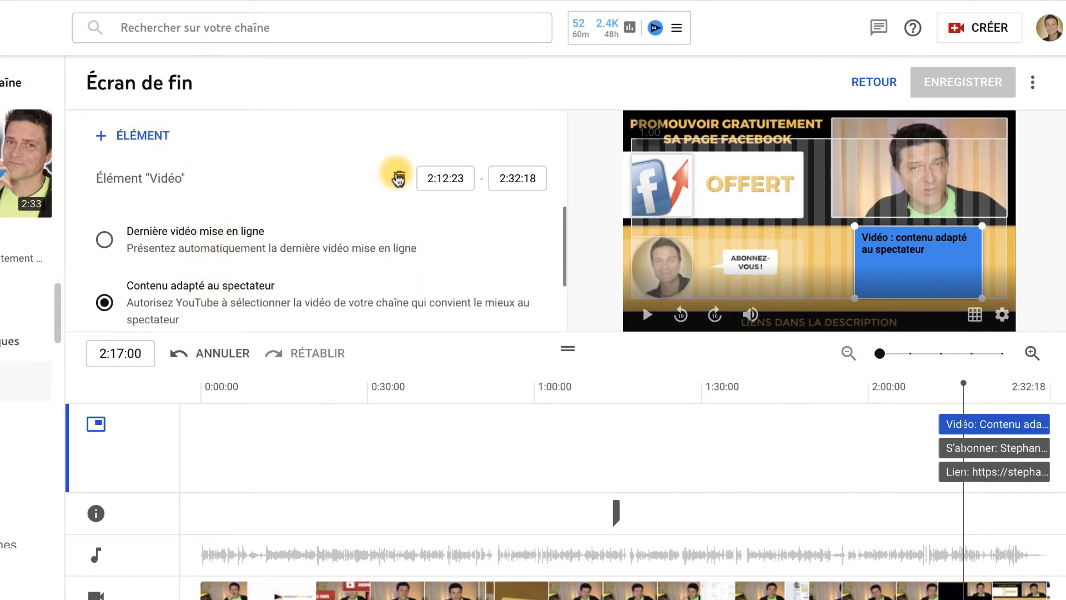
pyautogui.click(398, 178)
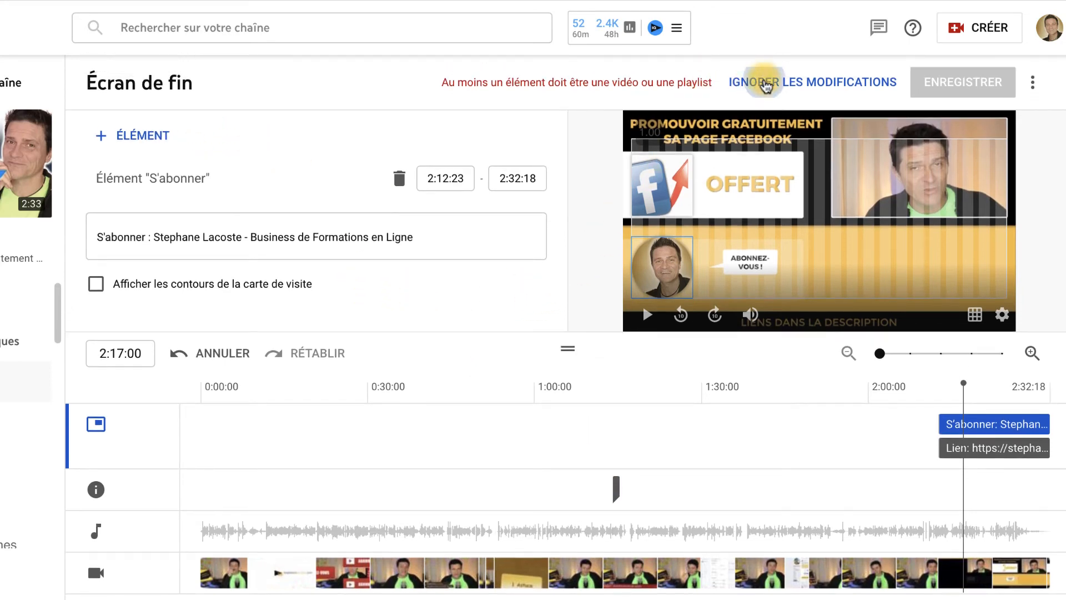
pyautogui.click(767, 84)
# Open the info cards for editing and collapse and expand the link card's details
pyautogui.click(175, 318)
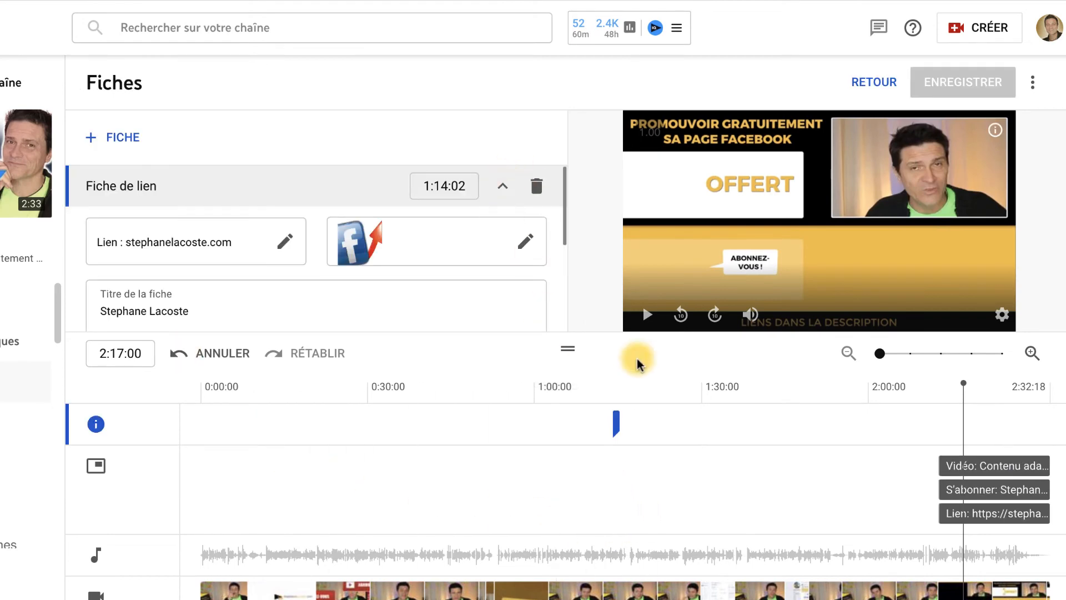
pyautogui.click(503, 185)
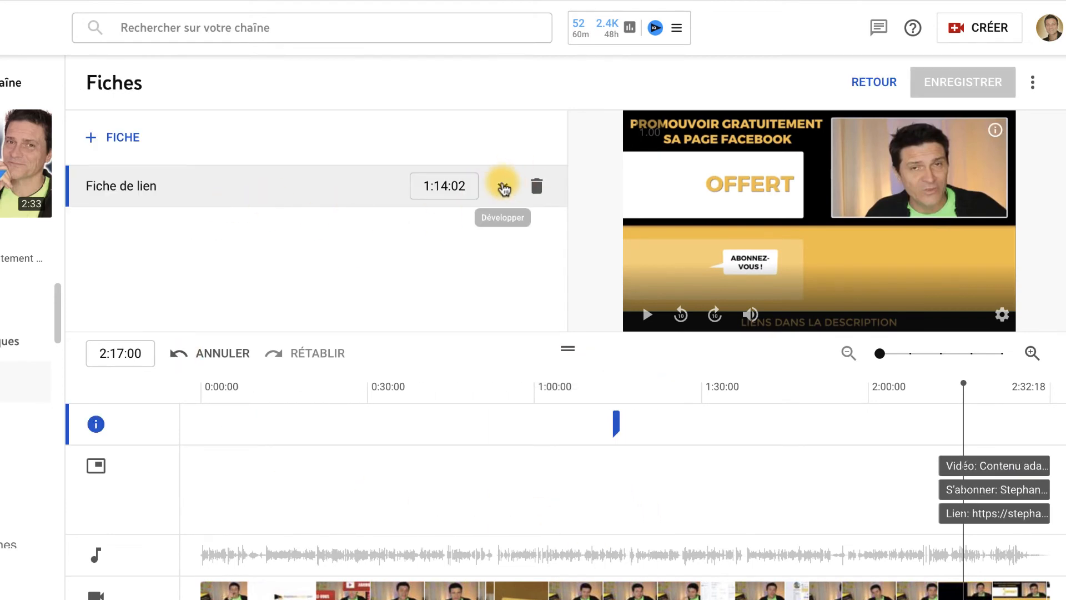
pyautogui.click(504, 188)
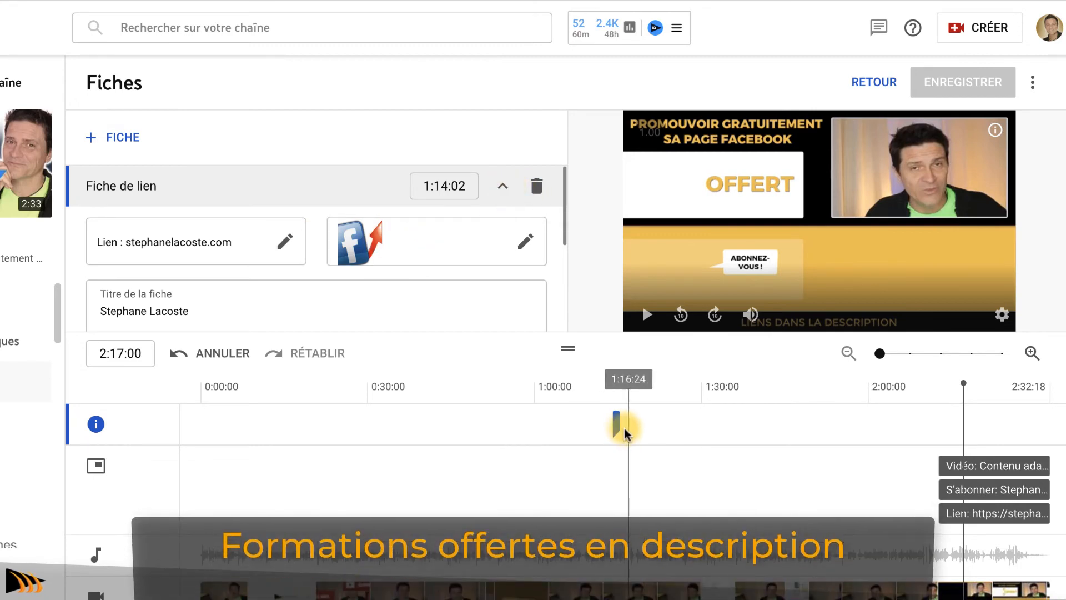
# Try moving the link card to 1:23:21 and back to 1:17:09 on the timeline, and discard the card changes
pyautogui.click(615, 395)
pyautogui.click(669, 422)
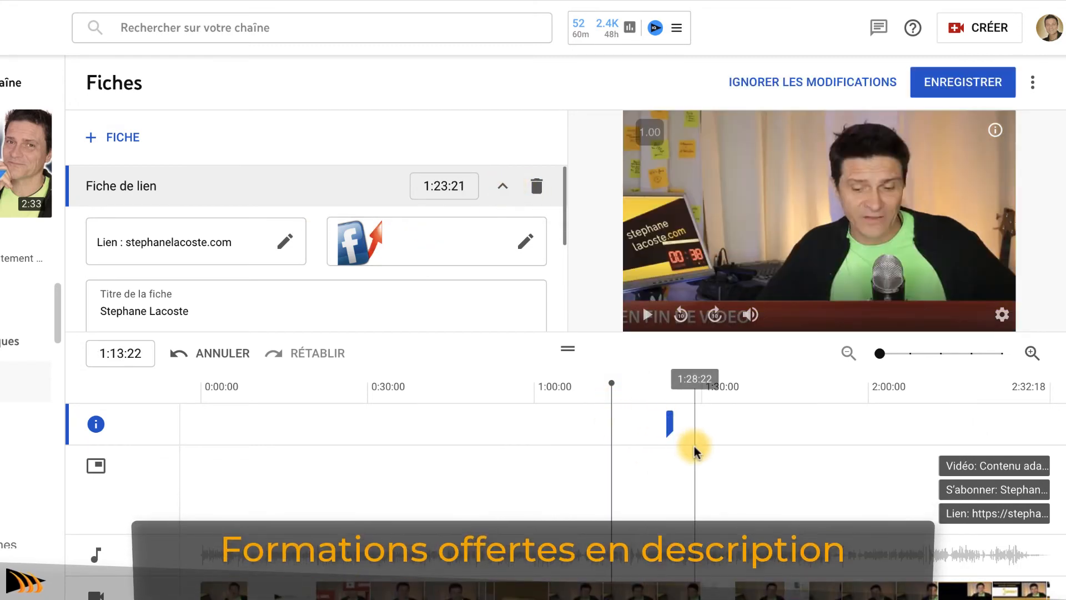
pyautogui.click(667, 391)
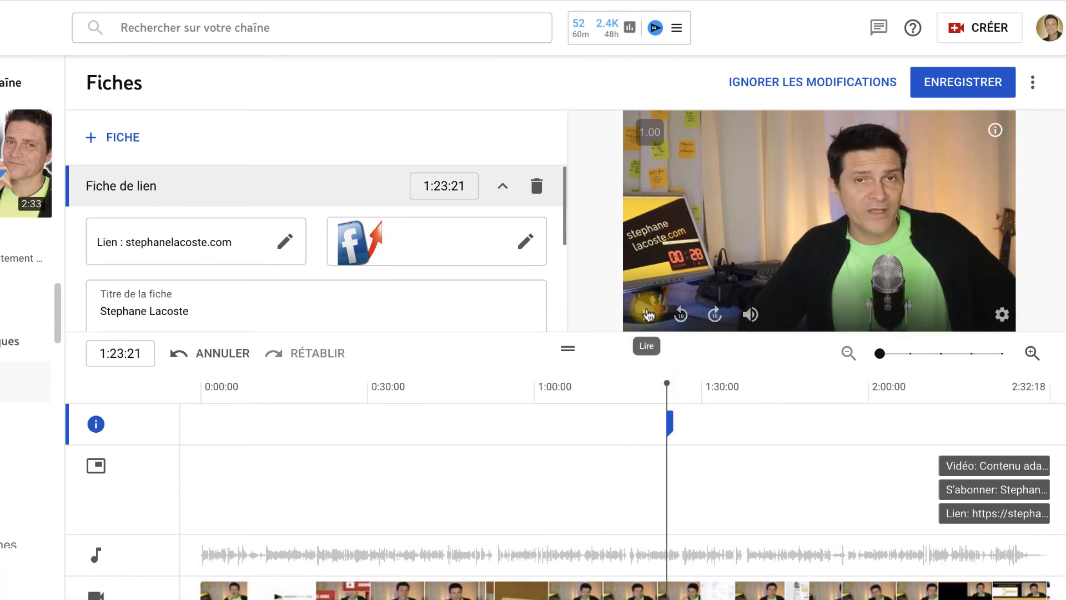
pyautogui.click(667, 419)
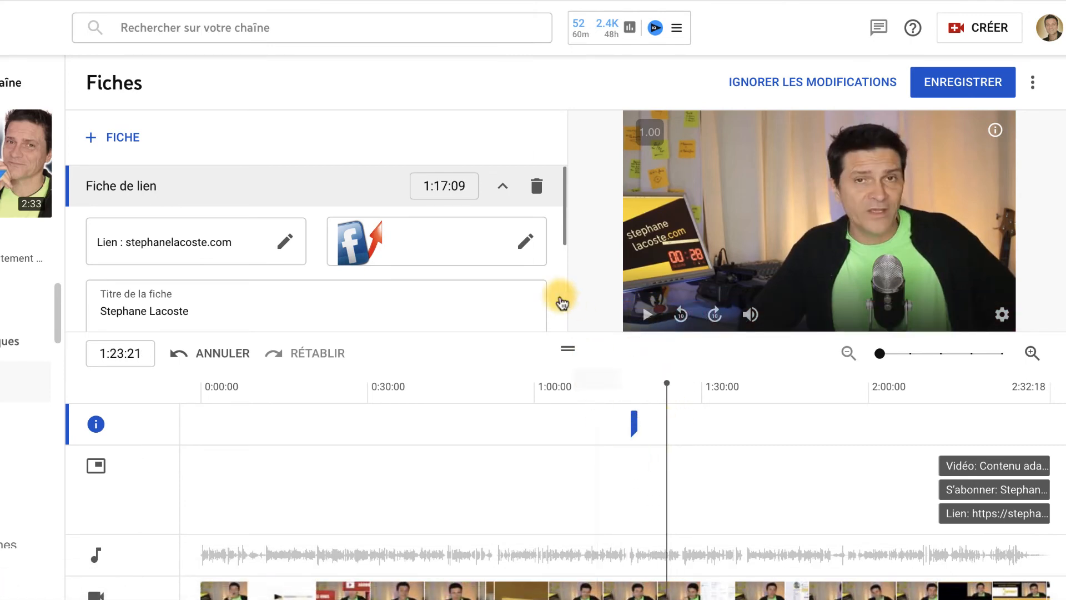
pyautogui.click(864, 78)
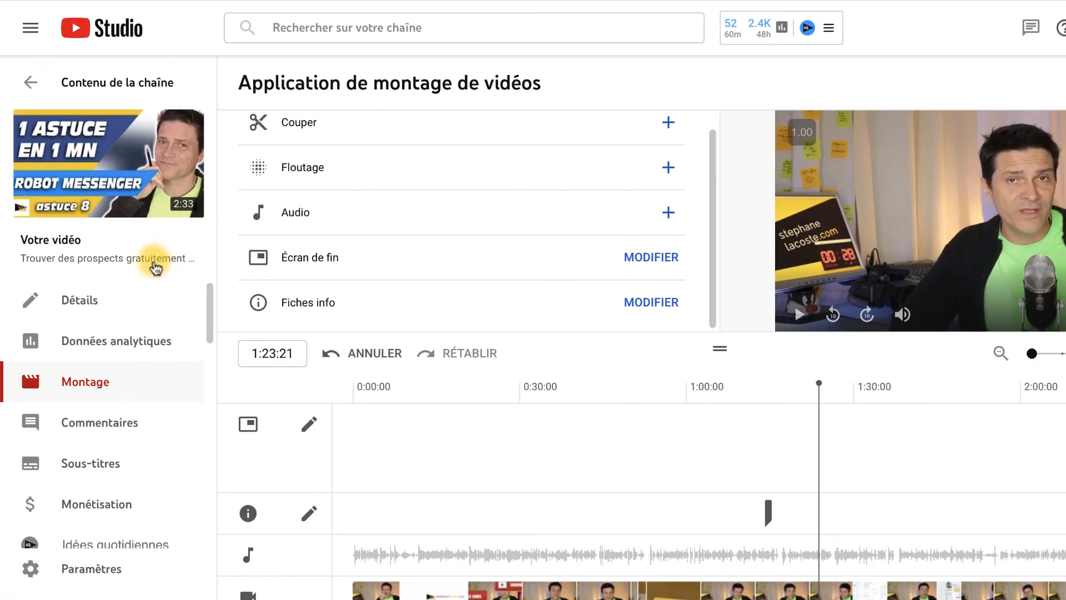
# Open the video's monetisation settings and review the available ad types
pyautogui.click(123, 510)
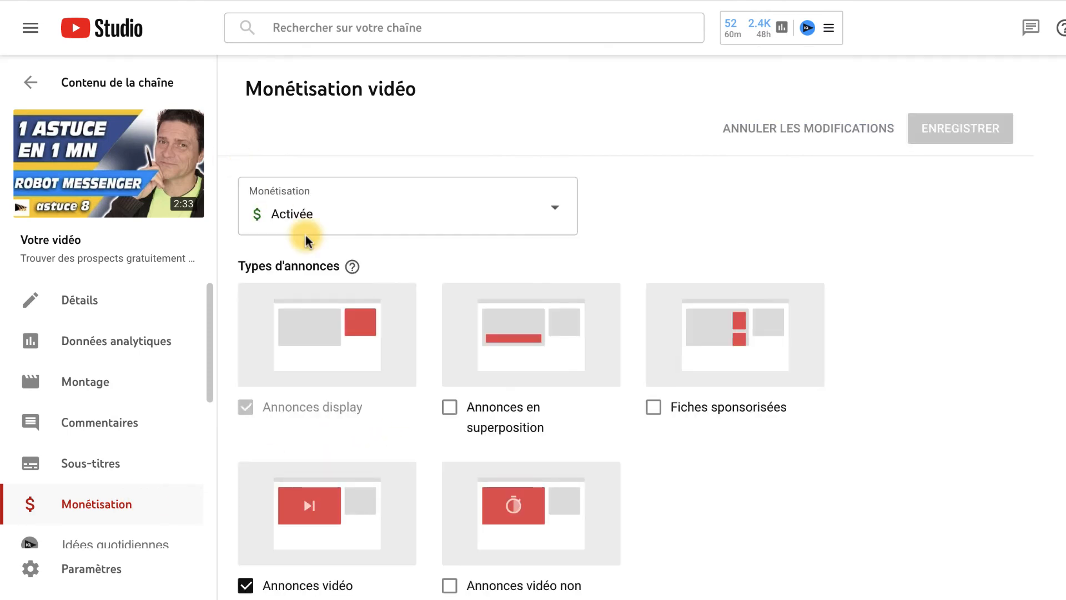
pyautogui.scroll(-4, 452, 296)
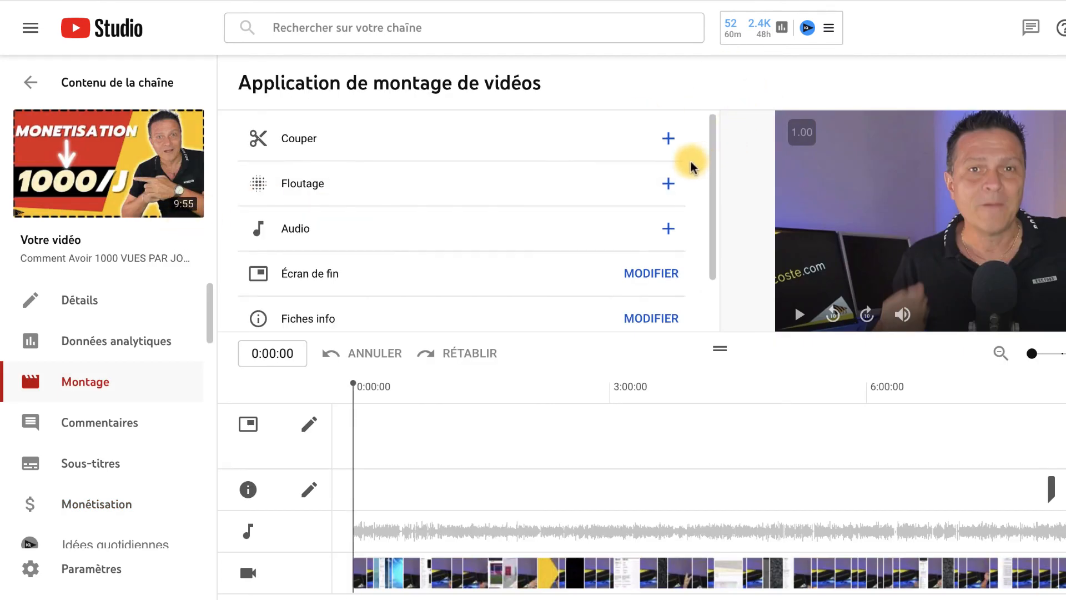
# Insert an ad break in the 9:55 video and move it to 3:11:00 on the timeline
pyautogui.scroll(-1, 690, 167)
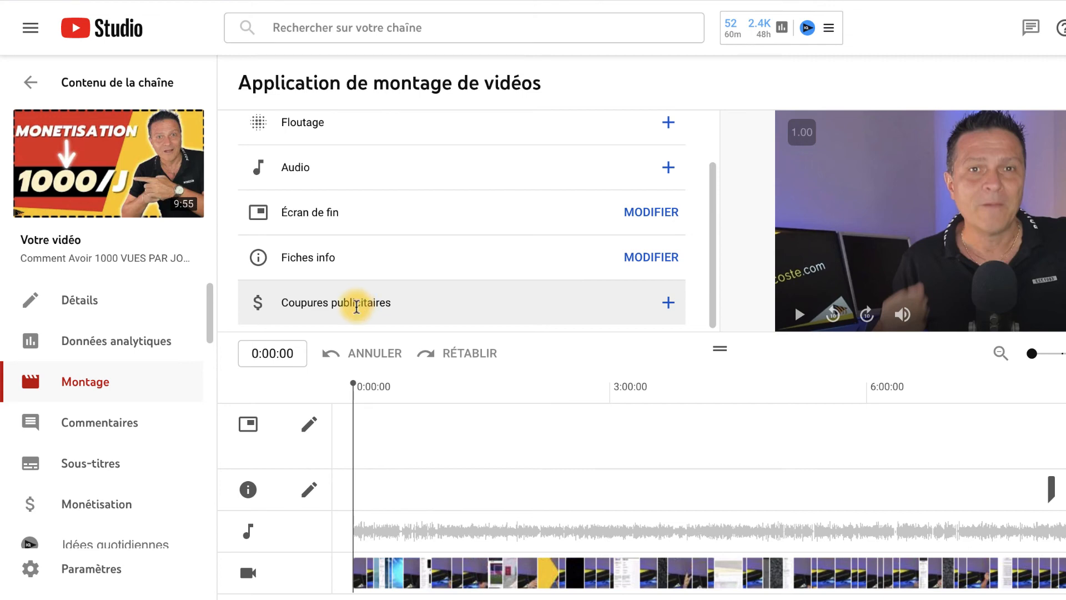
pyautogui.click(360, 308)
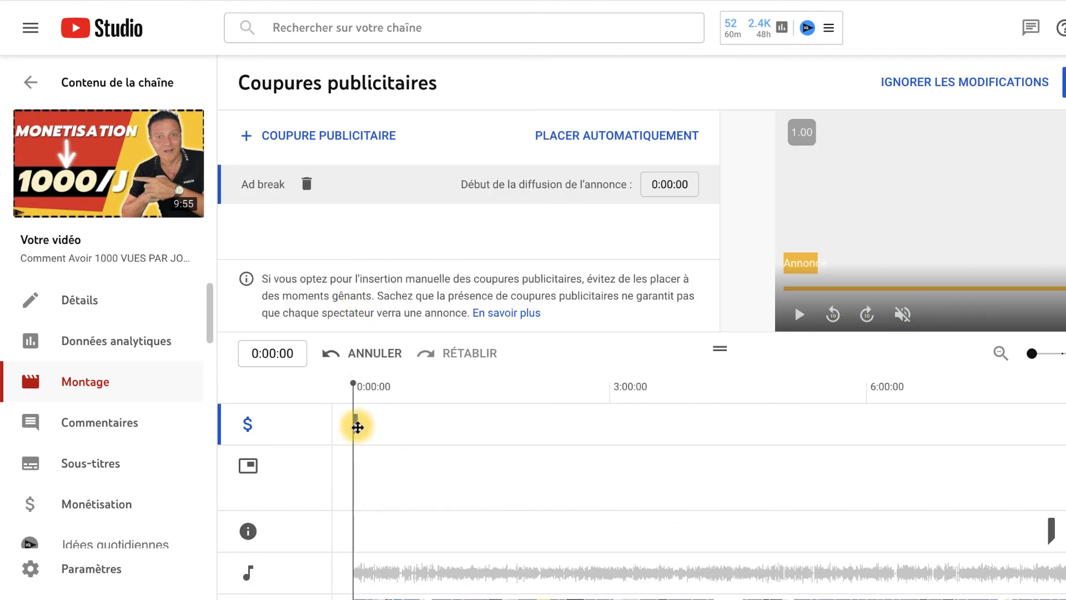
pyautogui.moveTo(357, 423); pyautogui.dragTo(628, 425)
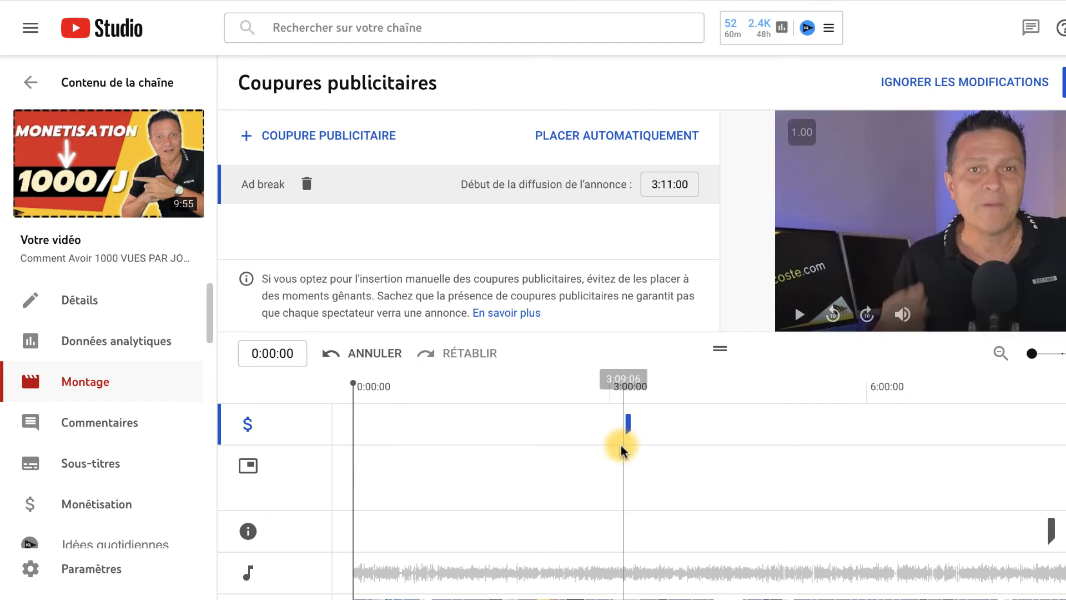
# Play the video from 2:54:09 to 3:17:09 and reposition the ad break at 3:17:10
pyautogui.click(602, 389)
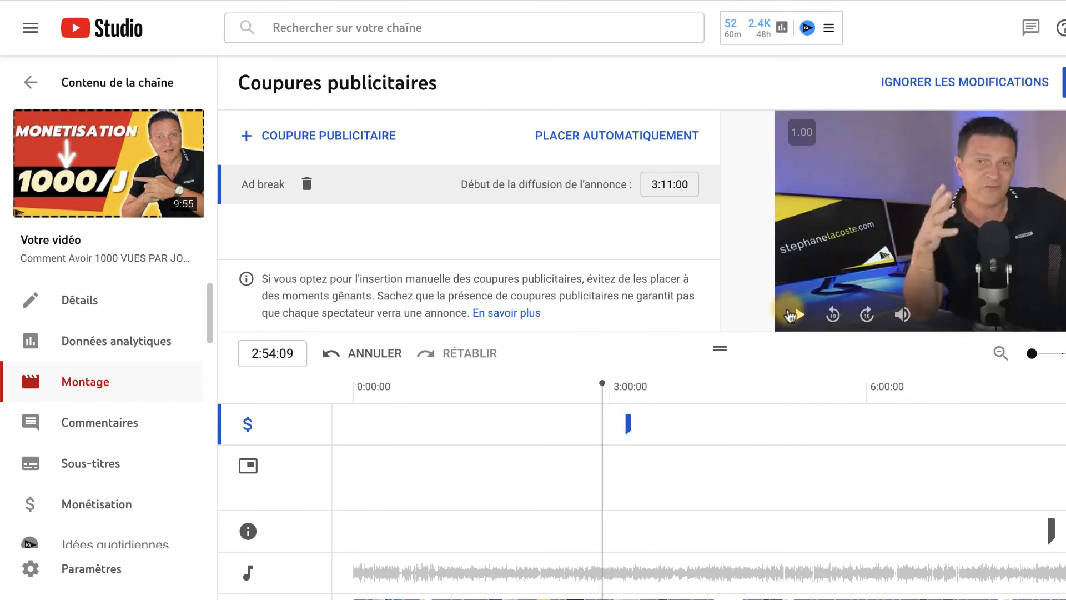
pyautogui.click(798, 316)
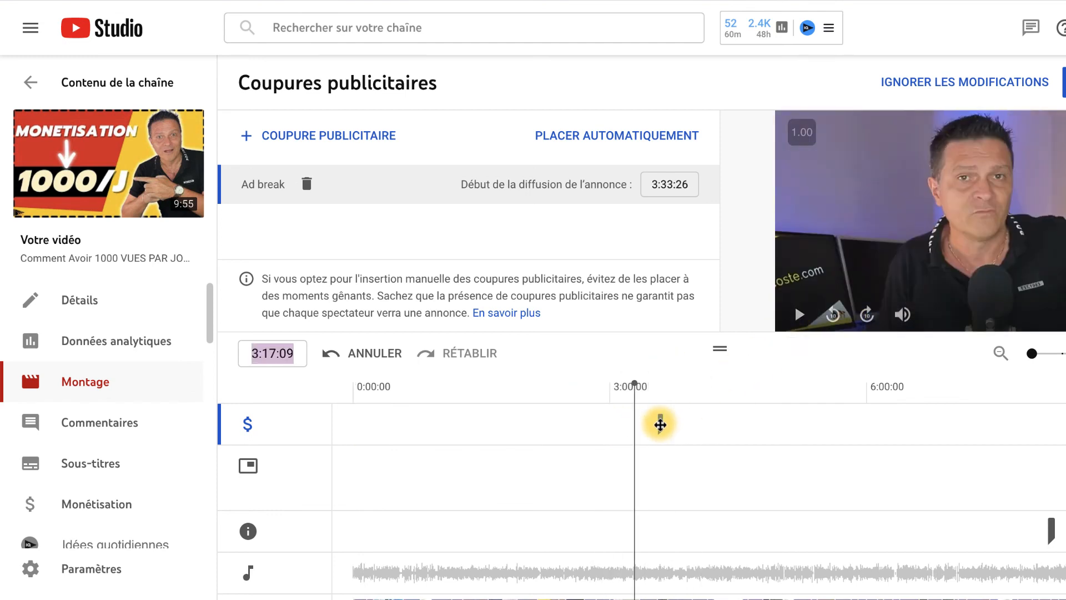
pyautogui.moveTo(661, 422)
pyautogui.mouseDown()
pyautogui.moveTo(738, 426)
pyautogui.moveTo(641, 438)
pyautogui.mouseUp()
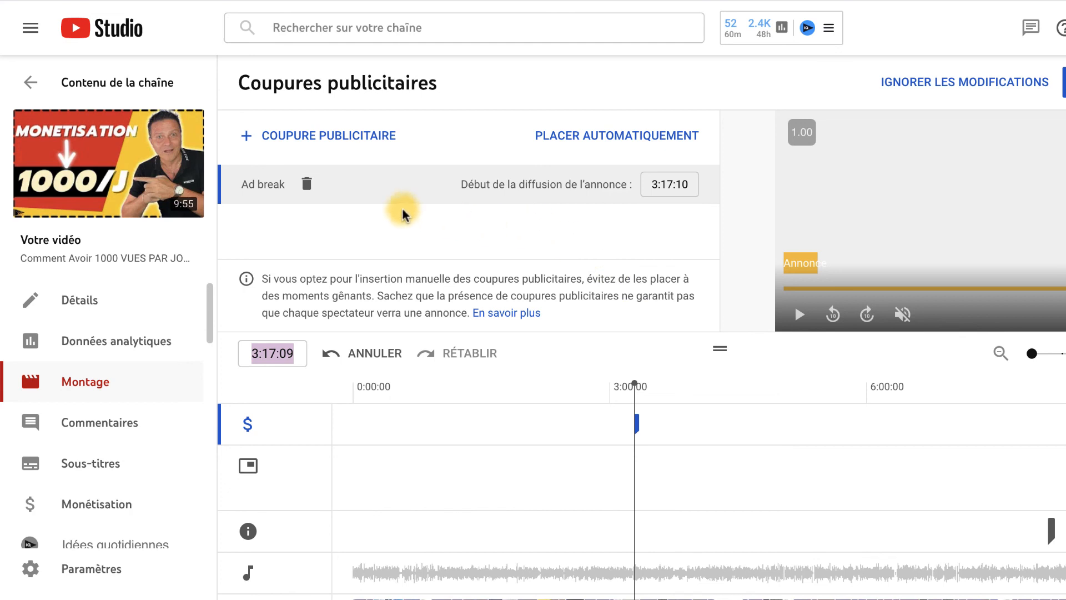
# Delete the manually placed ad break and request automatic placement of ad breaks
pyautogui.click(306, 183)
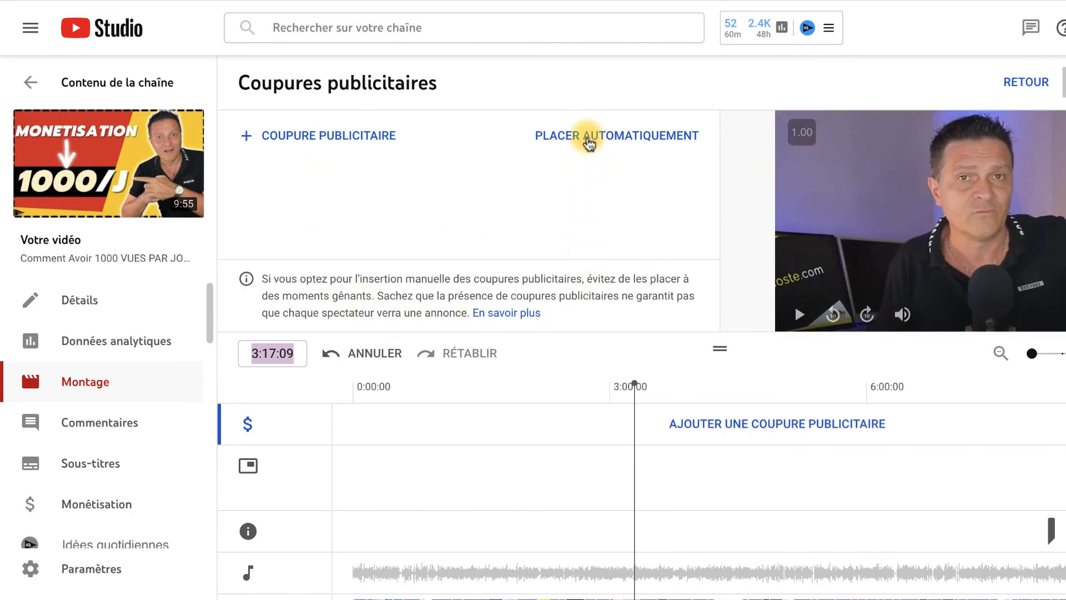
pyautogui.click(589, 139)
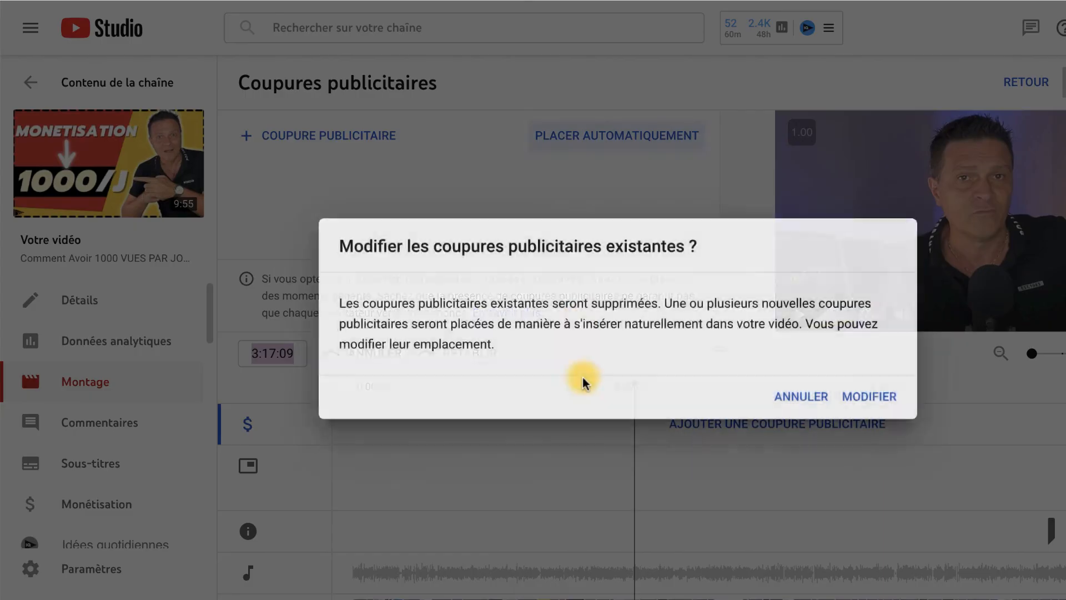